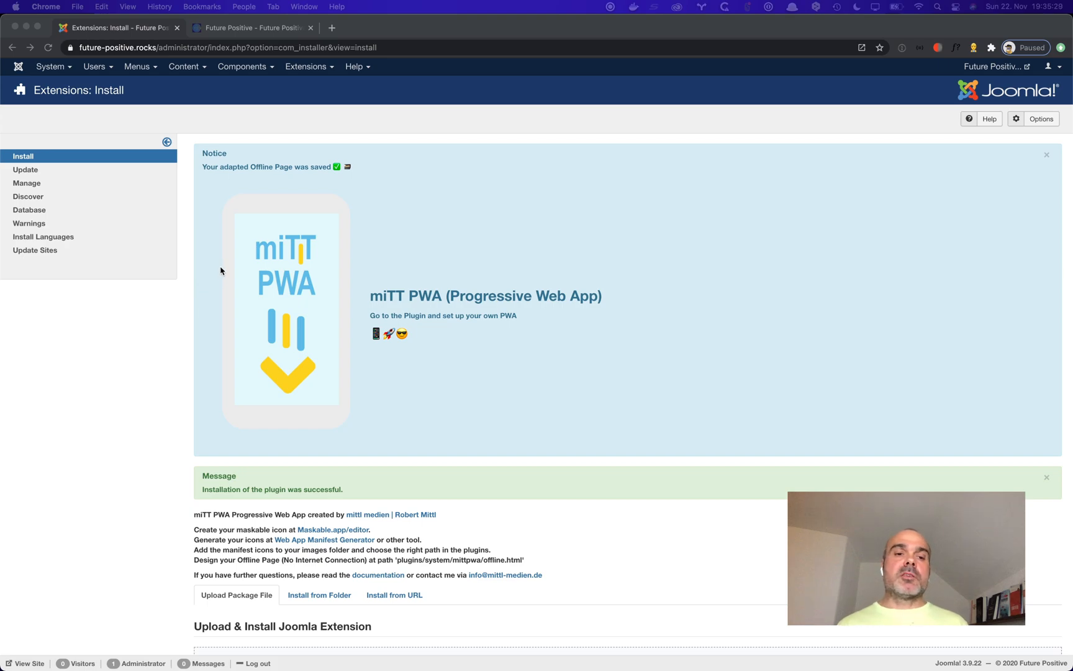
Step: Search the installed plugins for 'pwa' and enable the System - miTT PWA plugin
{"action": "left_click", "coordinate": [322, 69]}
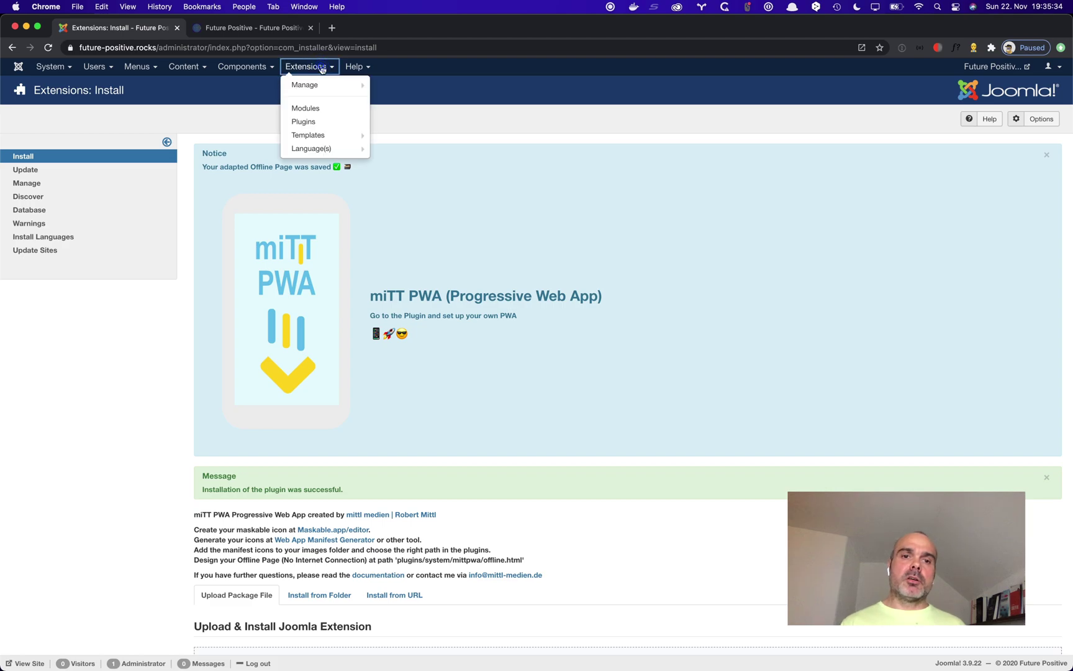
{"action": "left_click", "coordinate": [304, 122]}
{"action": "left_click", "coordinate": [67, 151]}
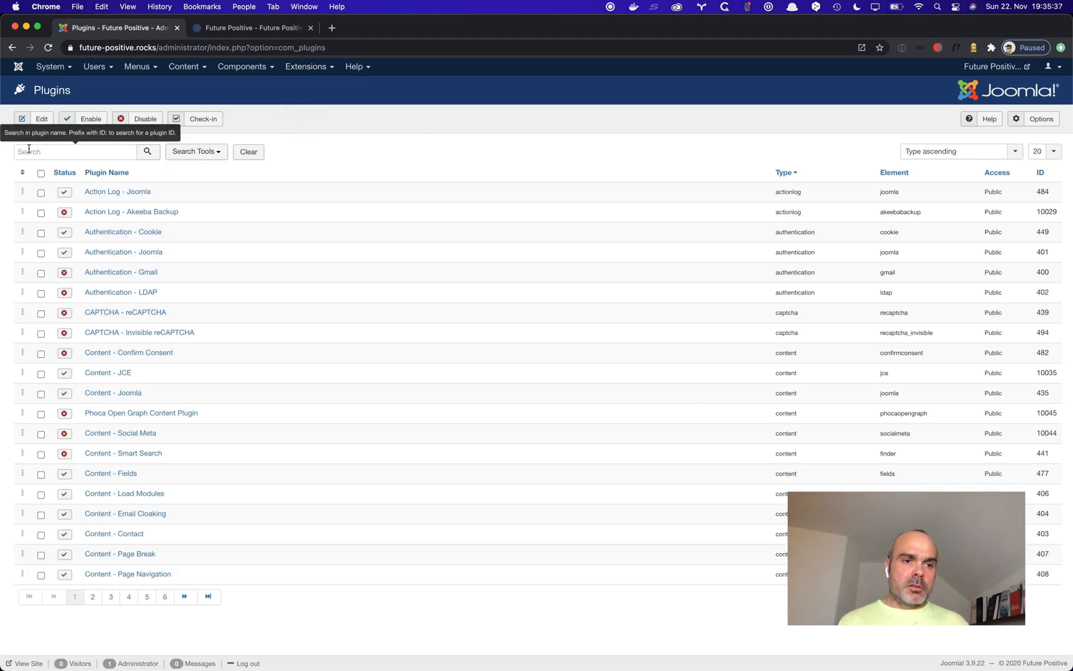
{"action": "type", "text": "pwa"}
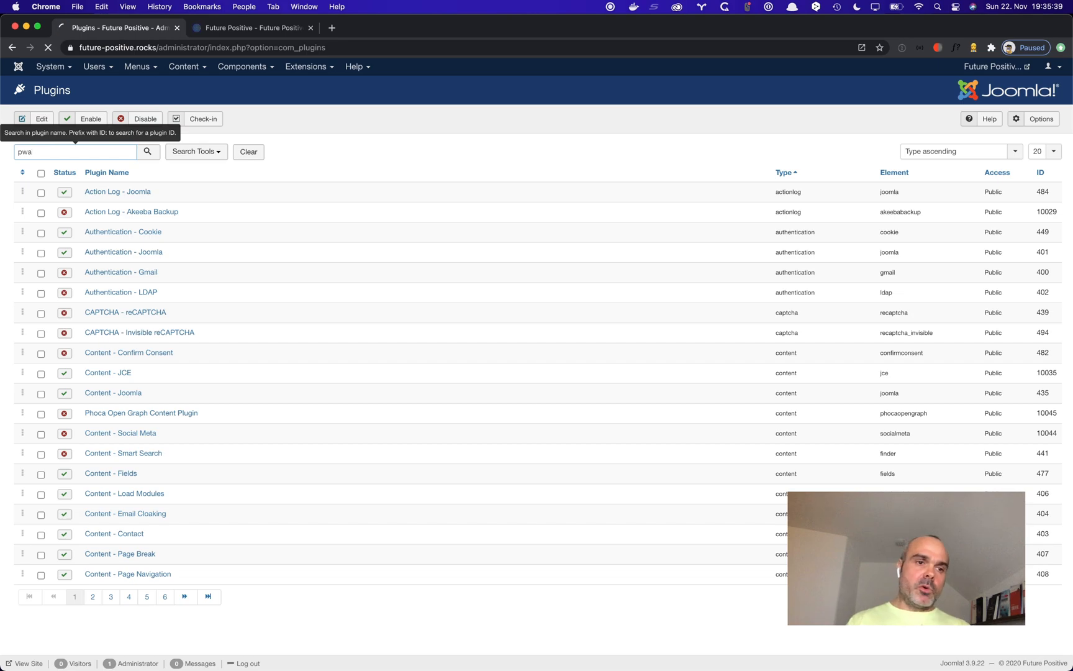
{"action": "key", "text": "Return"}
{"action": "left_click", "coordinate": [65, 193]}
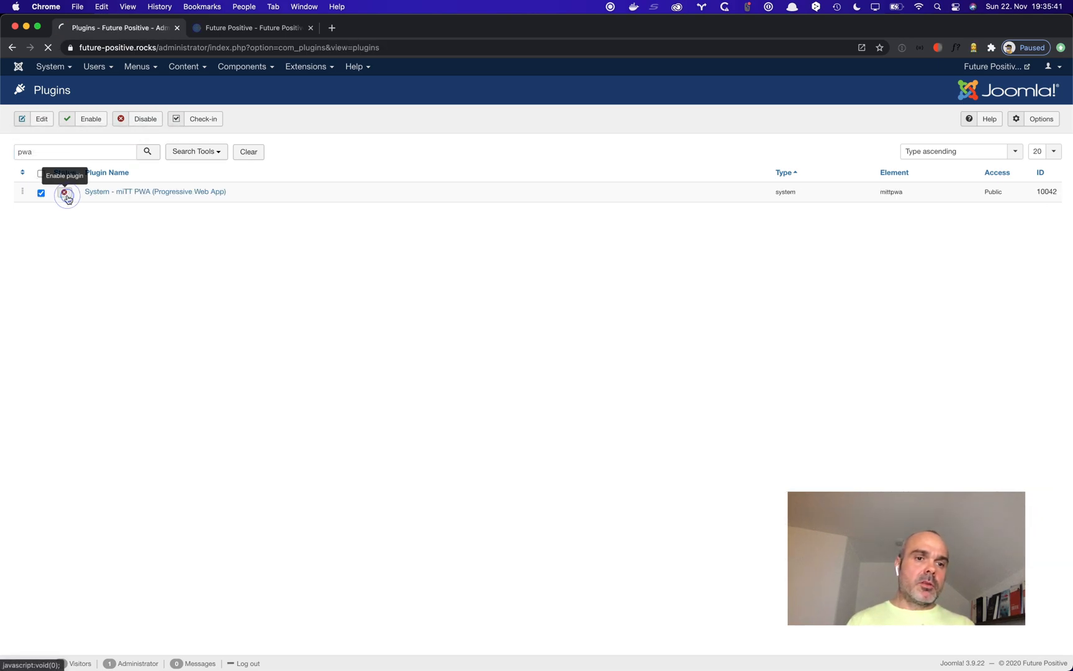
Step: Enter the miTT PWA plugin settings and set Service Worker Version to 0.01
{"action": "left_click", "coordinate": [100, 235]}
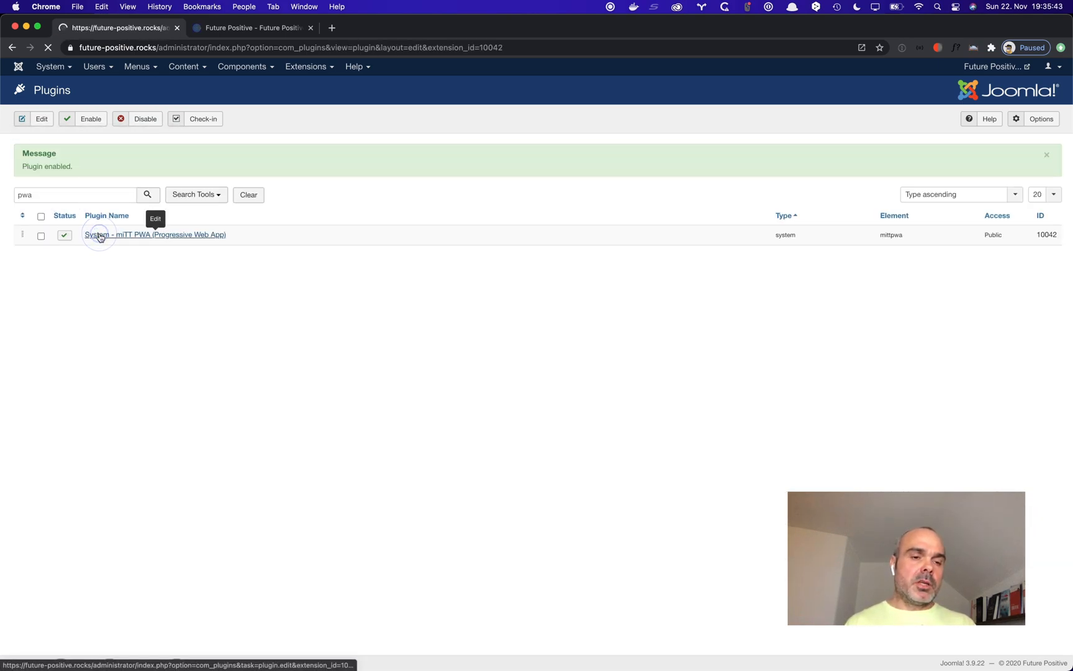
{"action": "left_click", "coordinate": [135, 312]}
{"action": "type", "text": "0"}
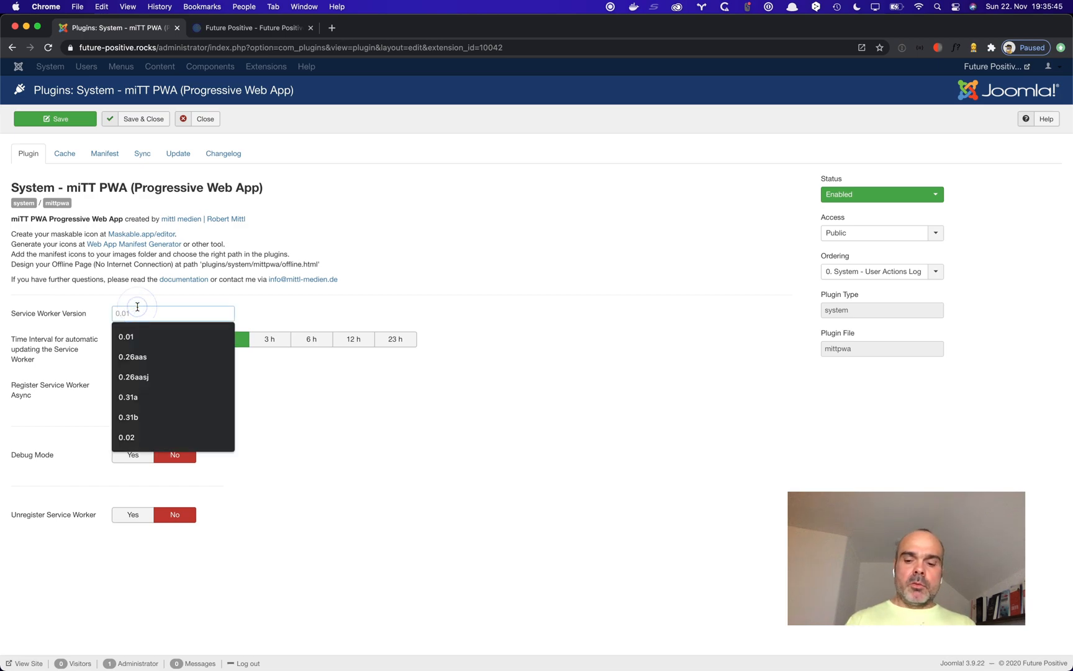
{"action": "type", "text": "."}
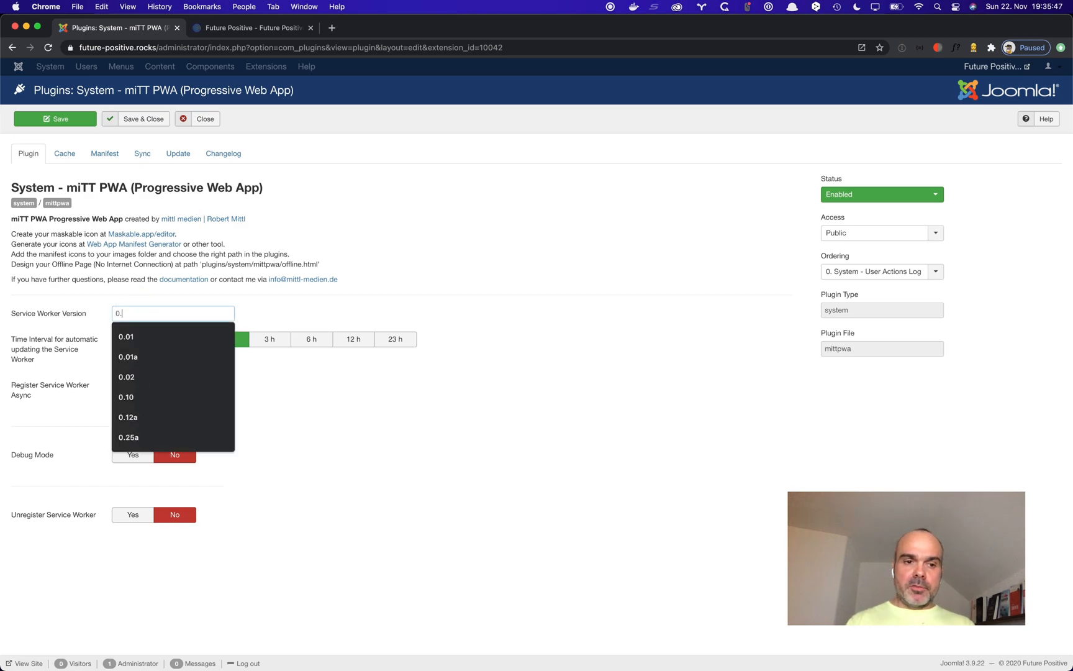
{"action": "type", "text": "01"}
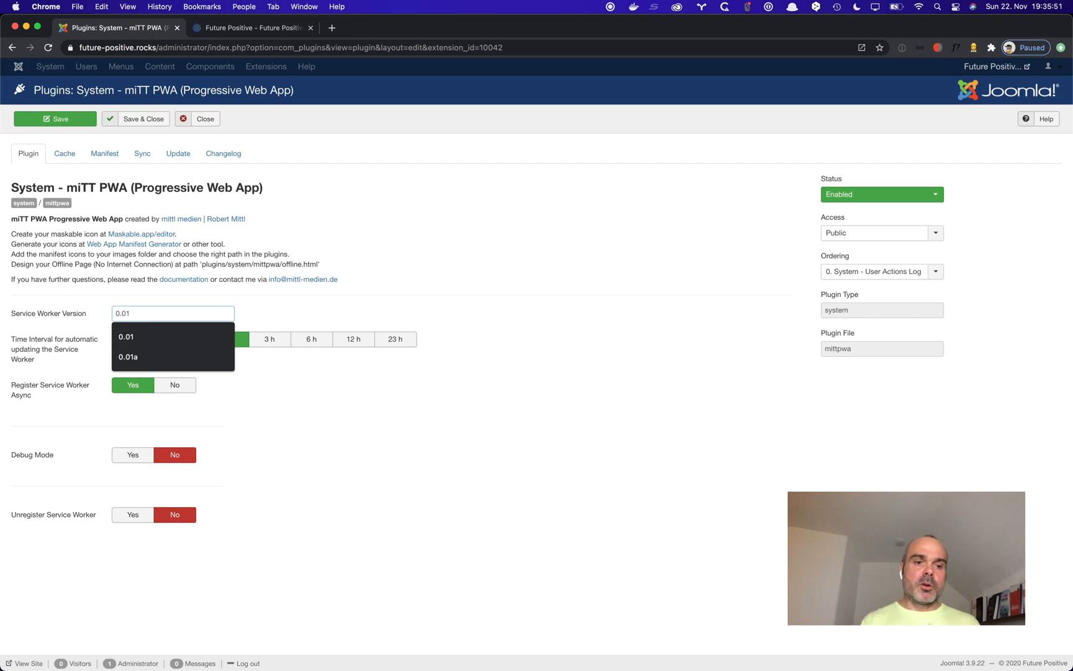
{"action": "left_click", "coordinate": [213, 289]}
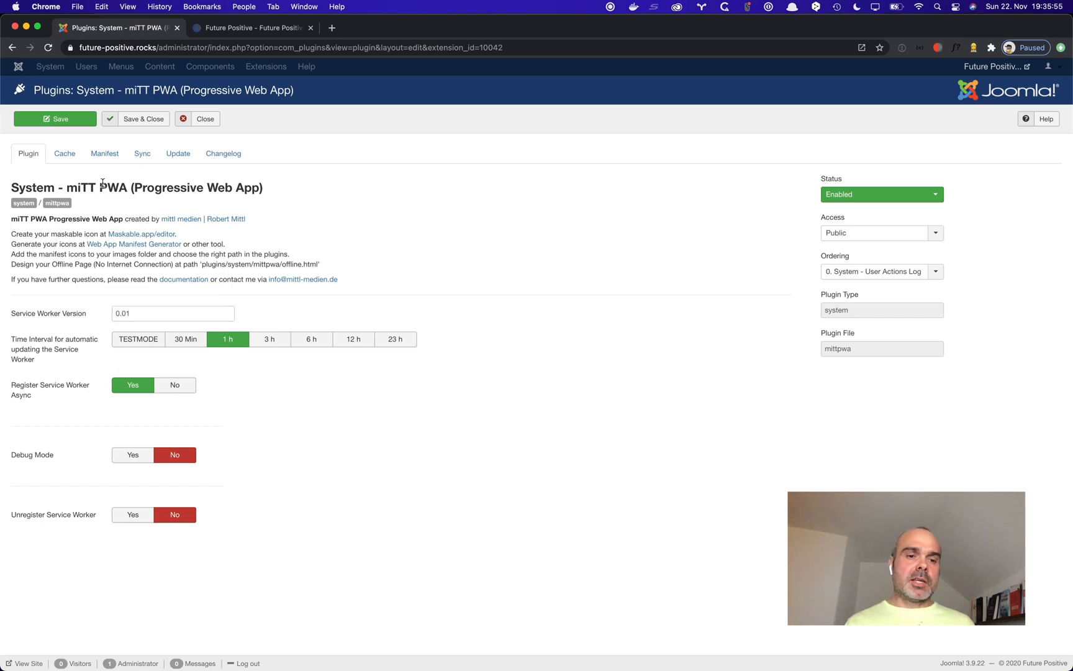
{"action": "left_click", "coordinate": [67, 153]}
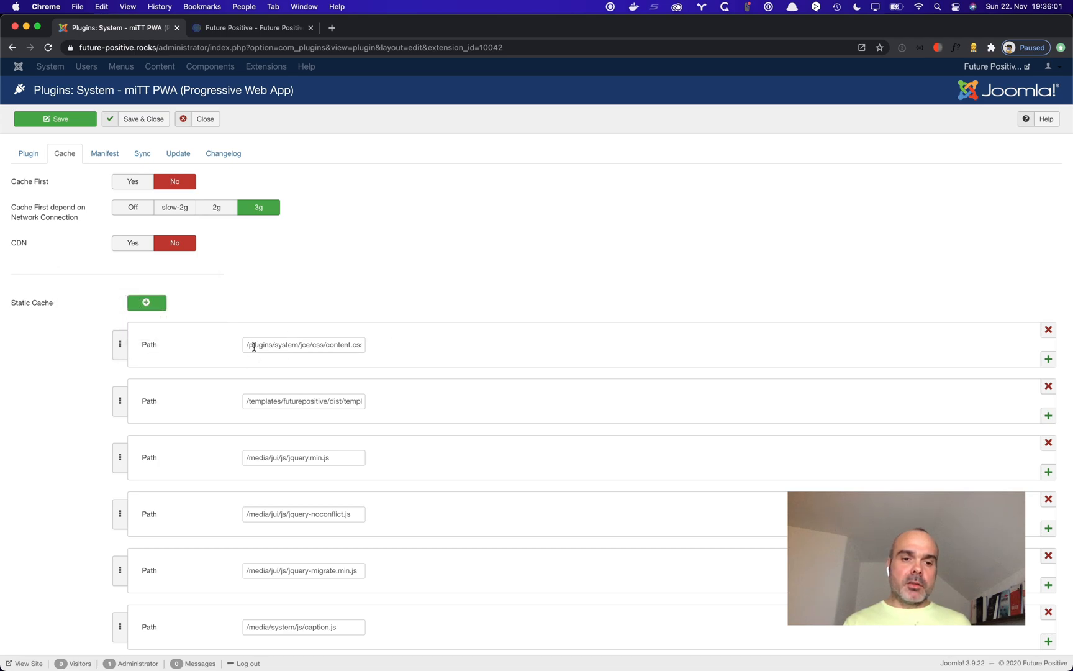
{"action": "left_click_drag", "start_coordinate": [246, 344], "coordinate": [377, 348]}
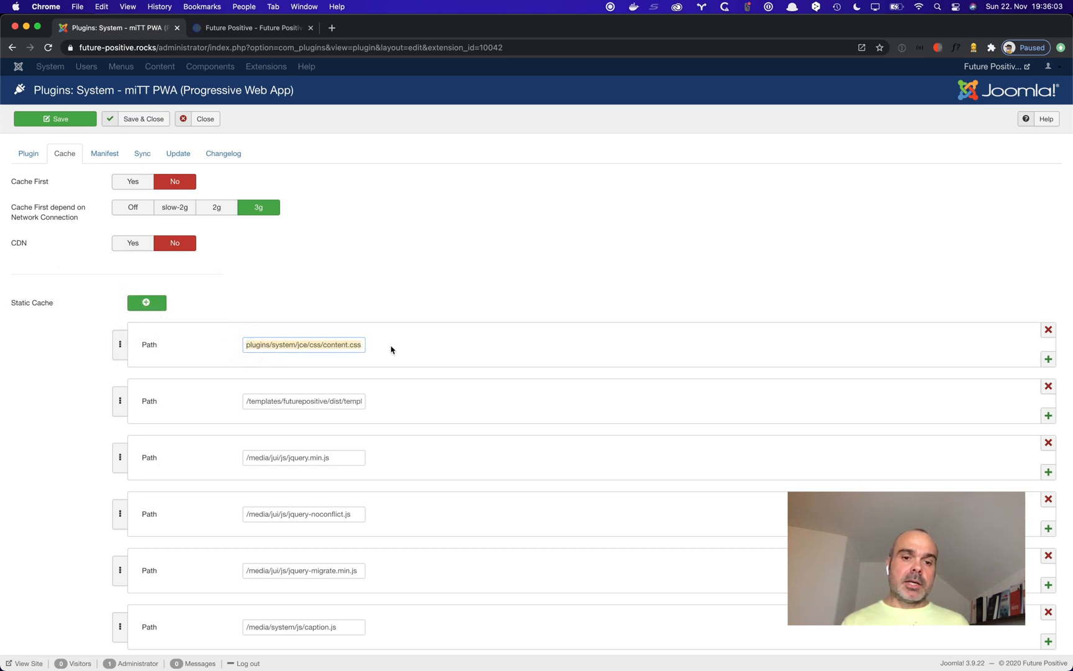
Step: Inspect the live Future Positive site's page source in Chrome DevTools
{"action": "left_click", "coordinate": [252, 28]}
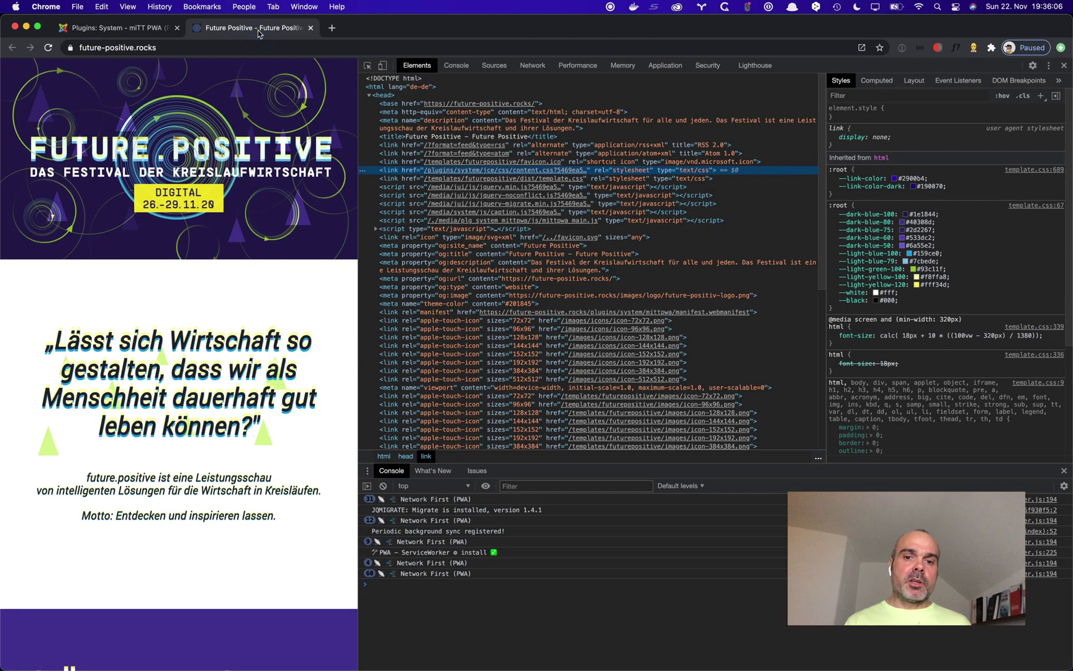
{"action": "right_click", "coordinate": [184, 291]}
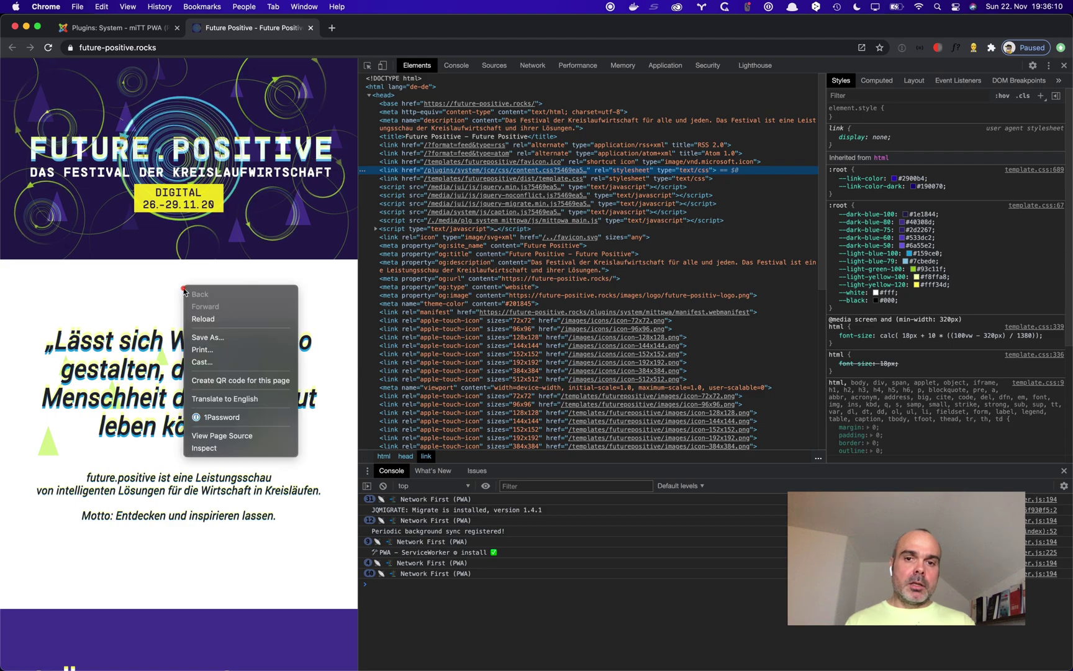
{"action": "left_click", "coordinate": [214, 448]}
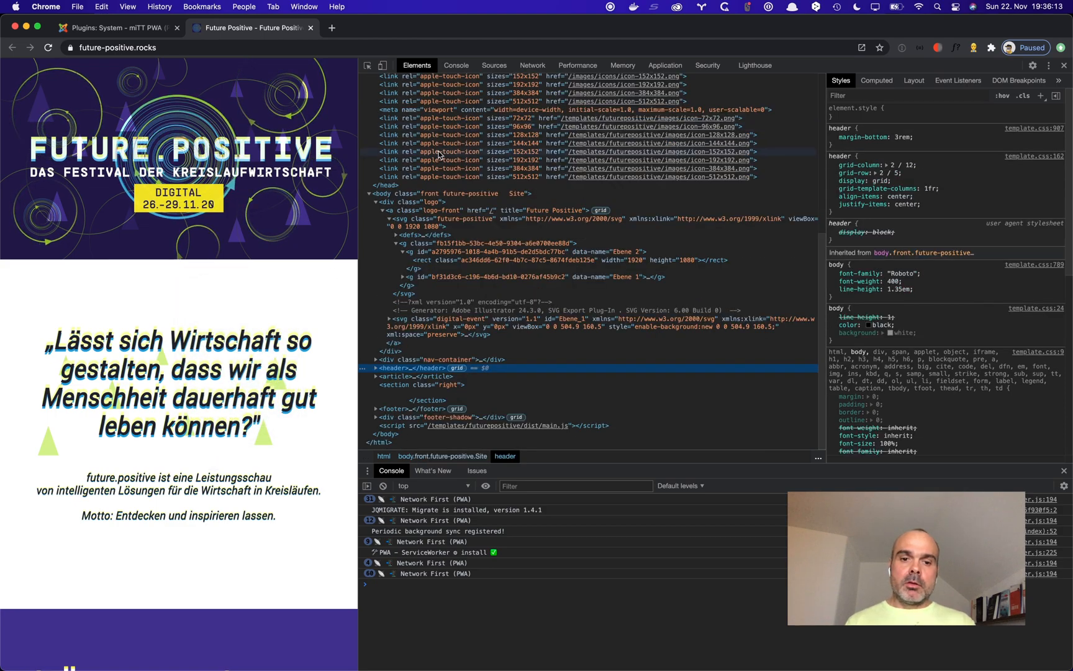
{"action": "scroll", "coordinate": [439, 155], "scroll_direction": "up", "scroll_amount": 5}
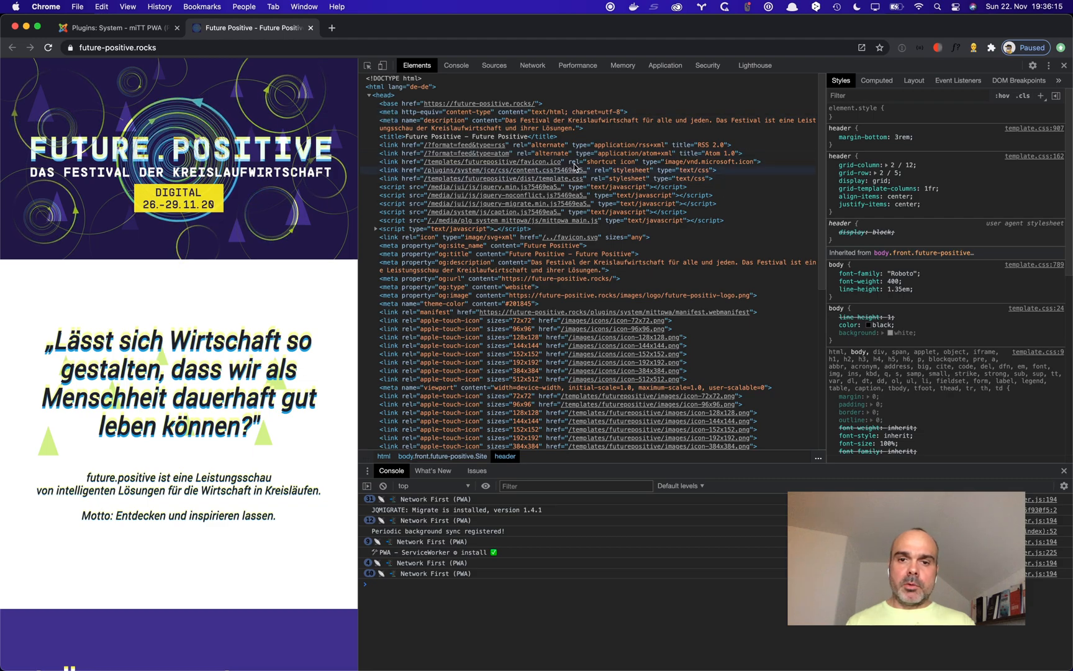
Step: Select and copy the content.css stylesheet href from the page head
{"action": "left_click", "coordinate": [522, 179]}
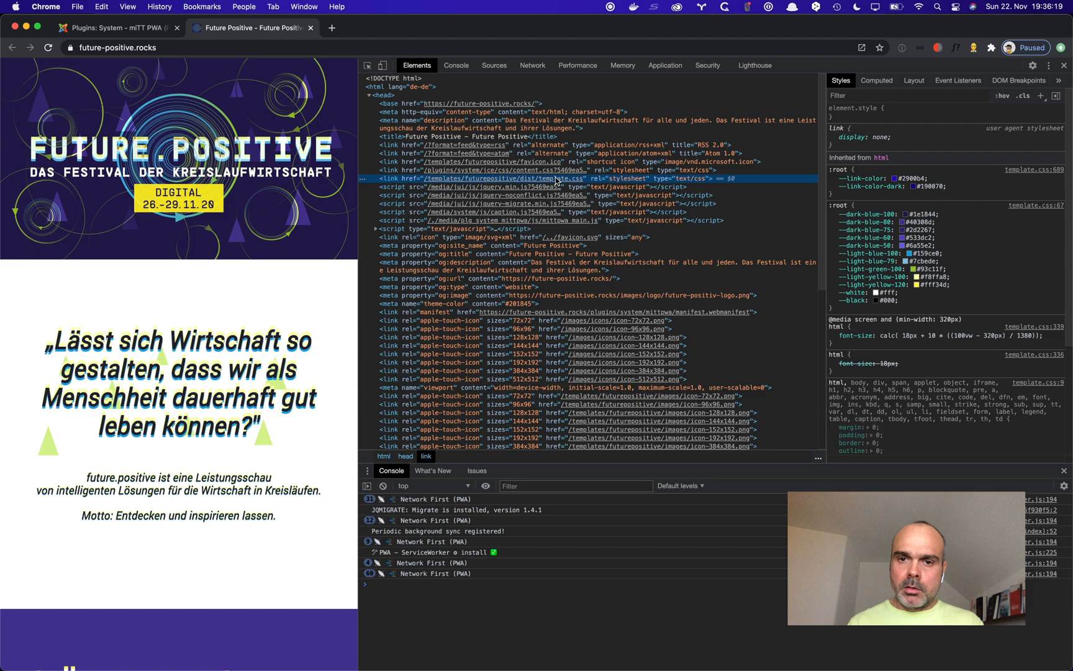
{"action": "left_click", "coordinate": [463, 170]}
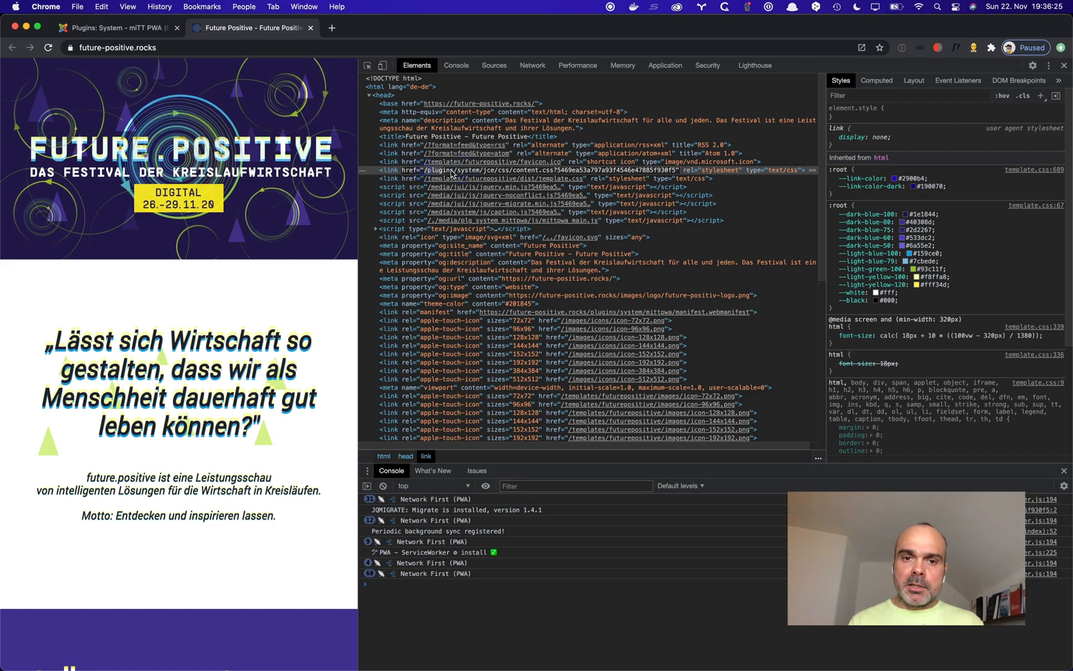
{"action": "left_click_drag", "start_coordinate": [451, 174], "coordinate": [554, 174]}
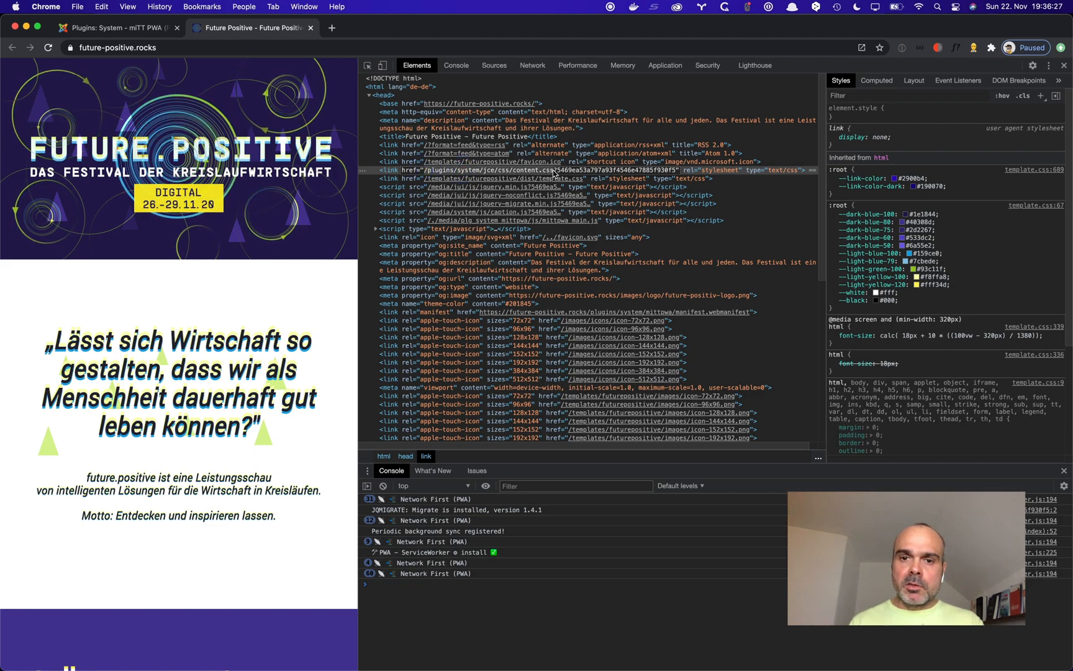
{"action": "key", "text": "super+c"}
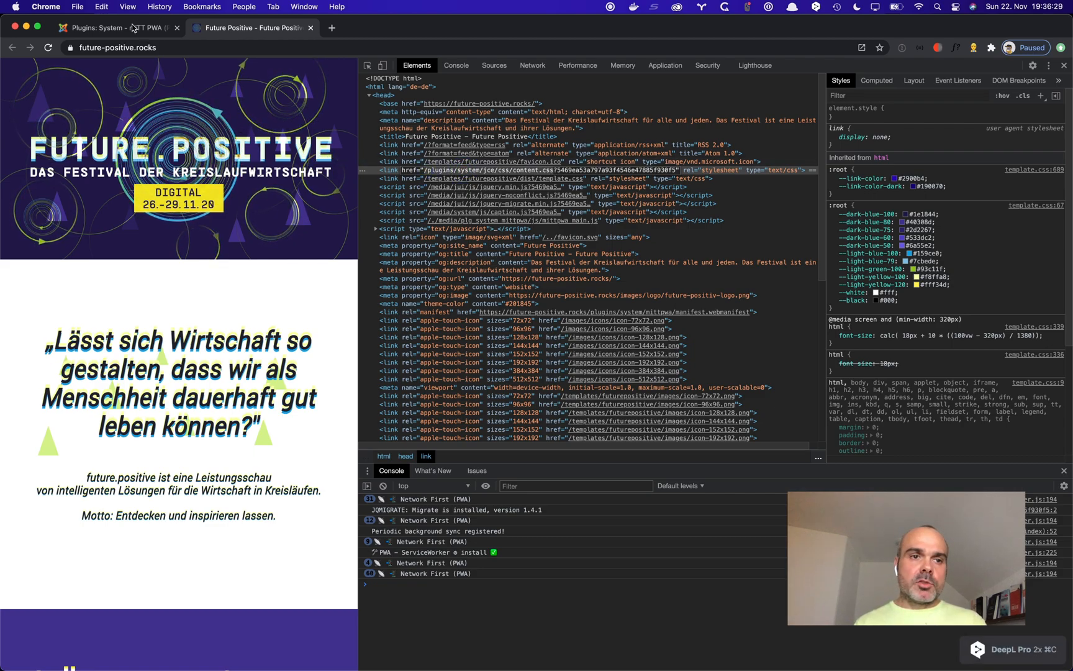
Step: Replace the first static cache path with /plugins/system/jce/css/content.css
{"action": "left_click", "coordinate": [133, 28]}
{"action": "left_click", "coordinate": [301, 344]}
{"action": "key", "text": "super+a"}
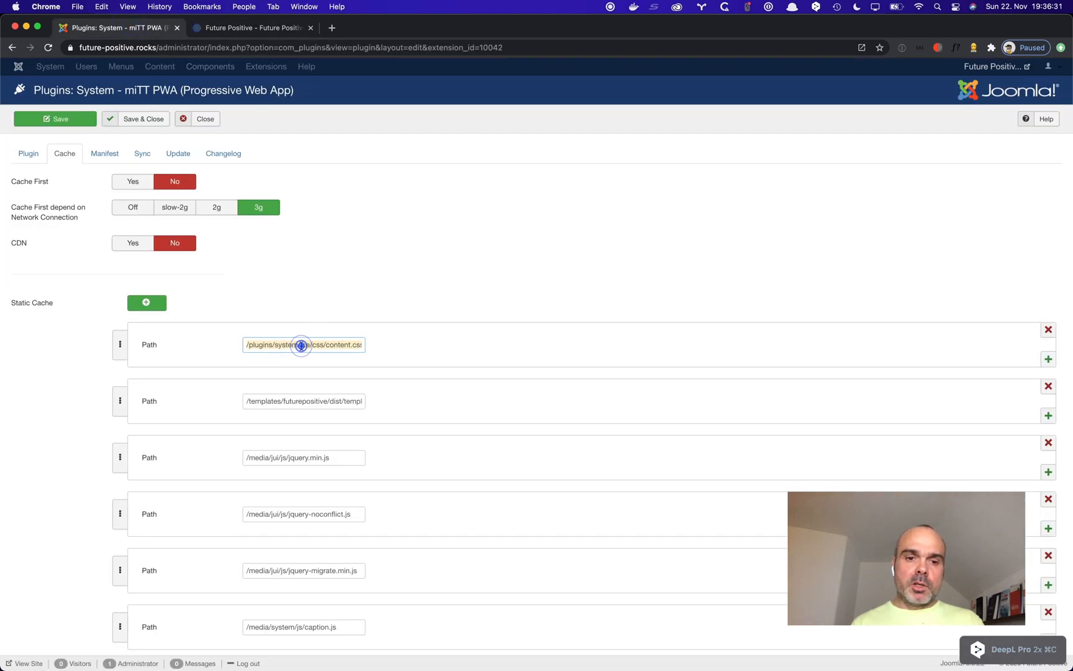
{"action": "key", "text": "super+v"}
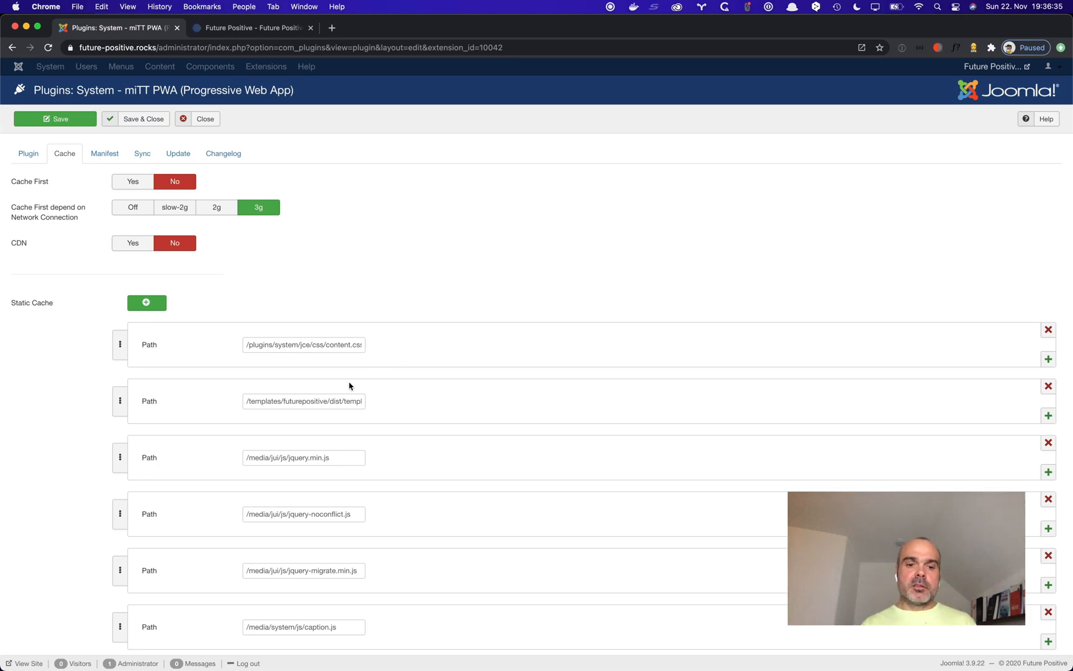
Step: Compare the cache path list against the live site's source and return to the settings
{"action": "left_click", "coordinate": [282, 29]}
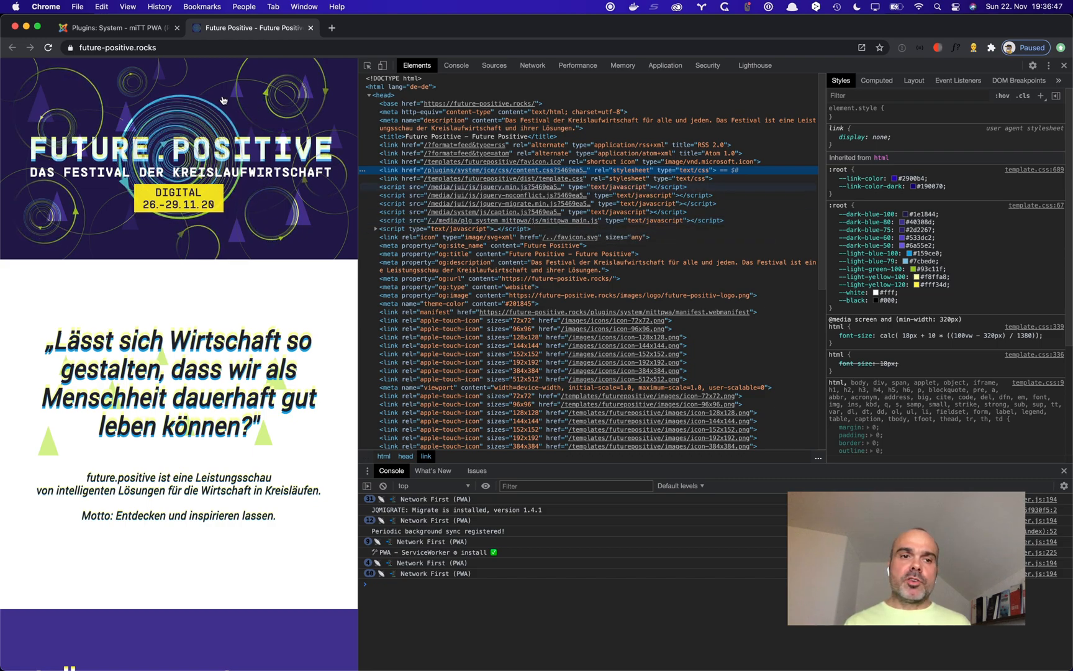
{"action": "left_click", "coordinate": [115, 28]}
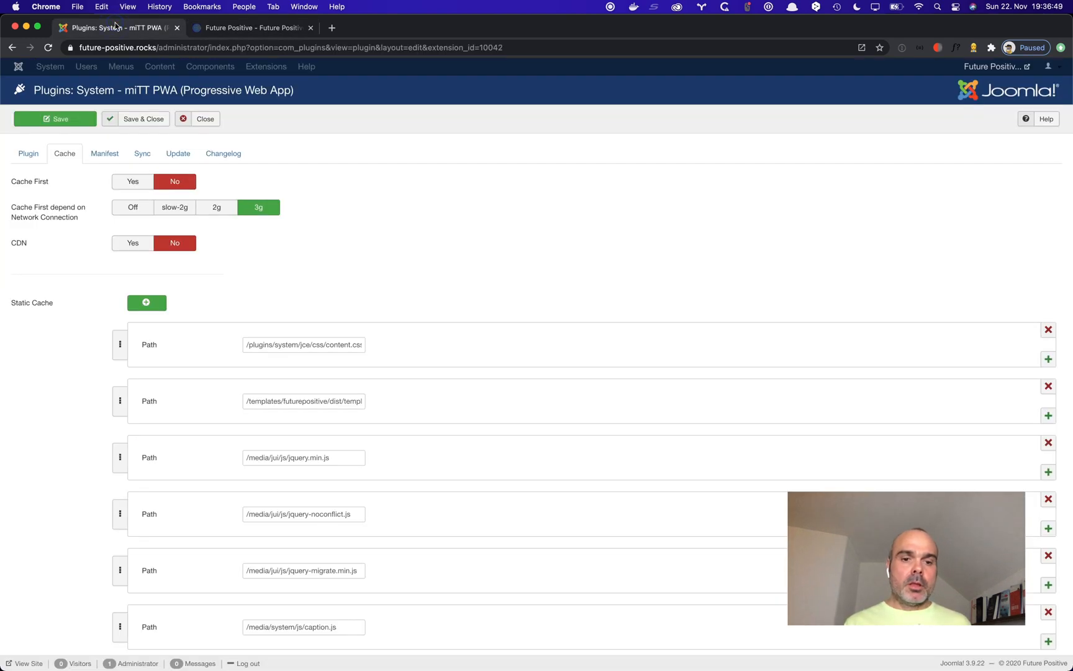
{"action": "scroll", "coordinate": [159, 128], "scroll_direction": "down", "scroll_amount": 10}
{"action": "scroll", "coordinate": [157, 128], "scroll_direction": "down", "scroll_amount": 3}
{"action": "scroll", "coordinate": [157, 129], "scroll_direction": "up", "scroll_amount": 15}
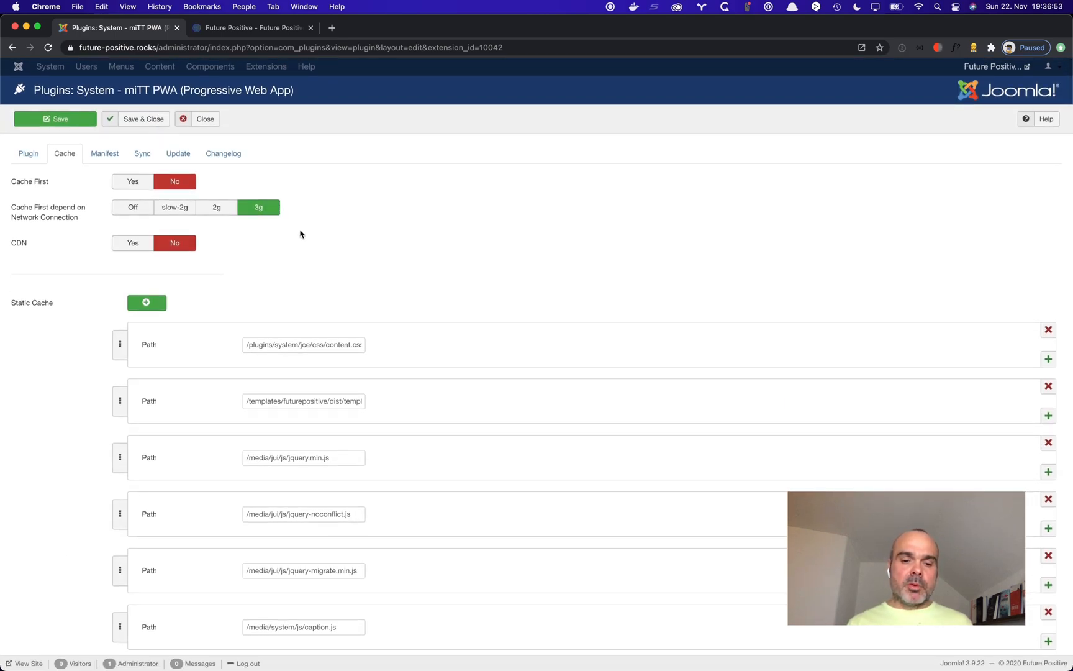
Step: Review the manifest settings' app name Future Positive and start URL suggestions
{"action": "left_click", "coordinate": [108, 155]}
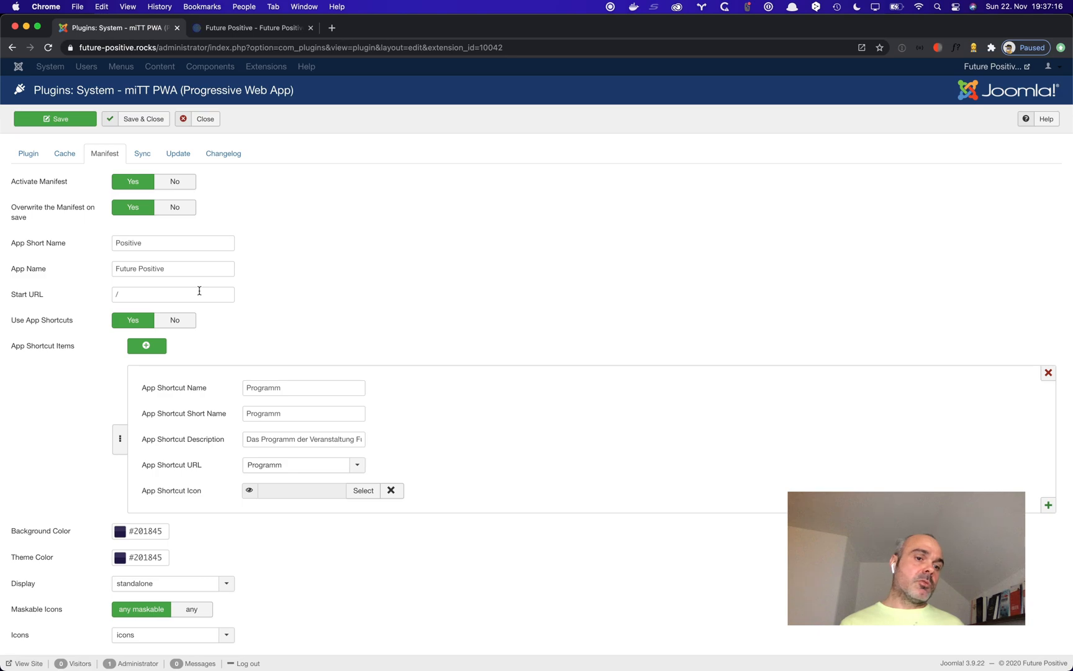
{"action": "left_click", "coordinate": [199, 290]}
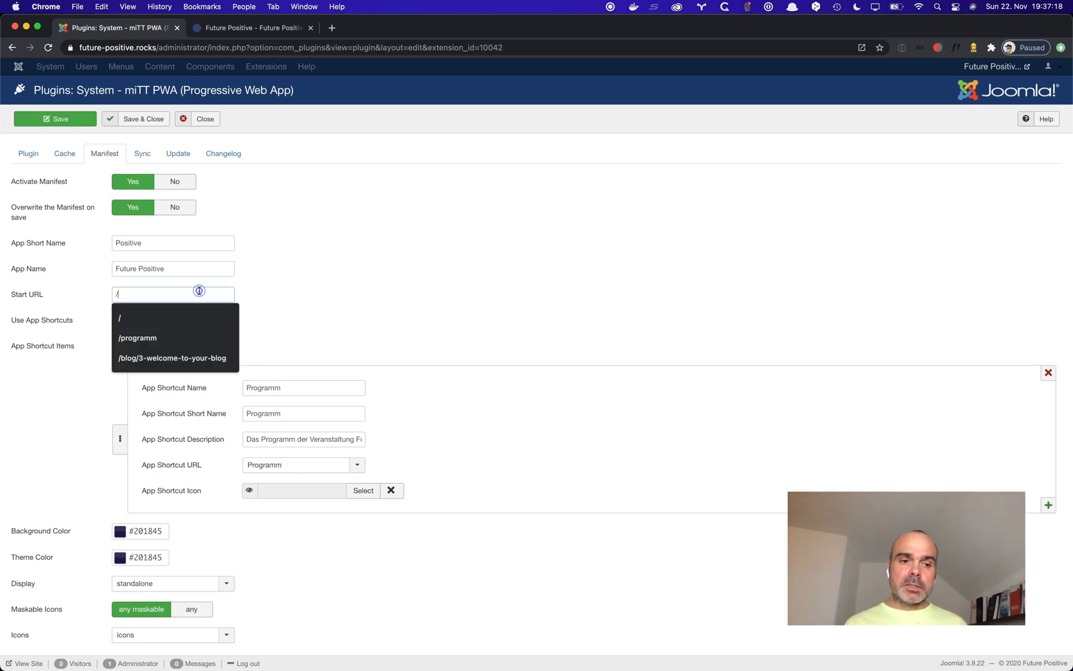
{"action": "left_click", "coordinate": [121, 295]}
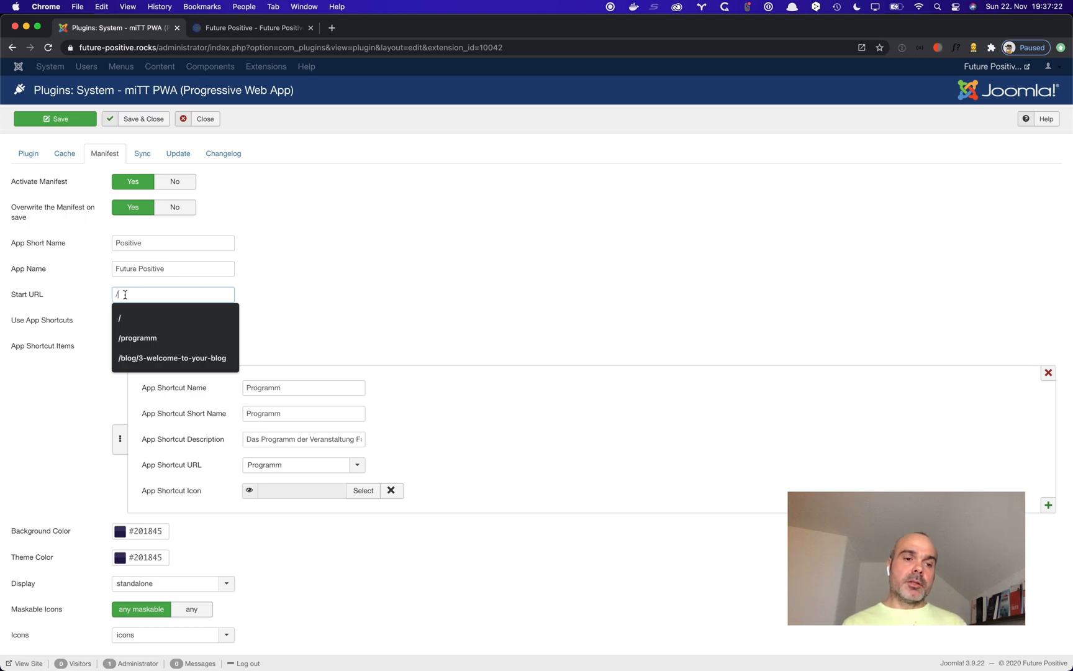
{"action": "left_click", "coordinate": [282, 284]}
{"action": "scroll", "coordinate": [282, 284], "scroll_direction": "down", "scroll_amount": 4}
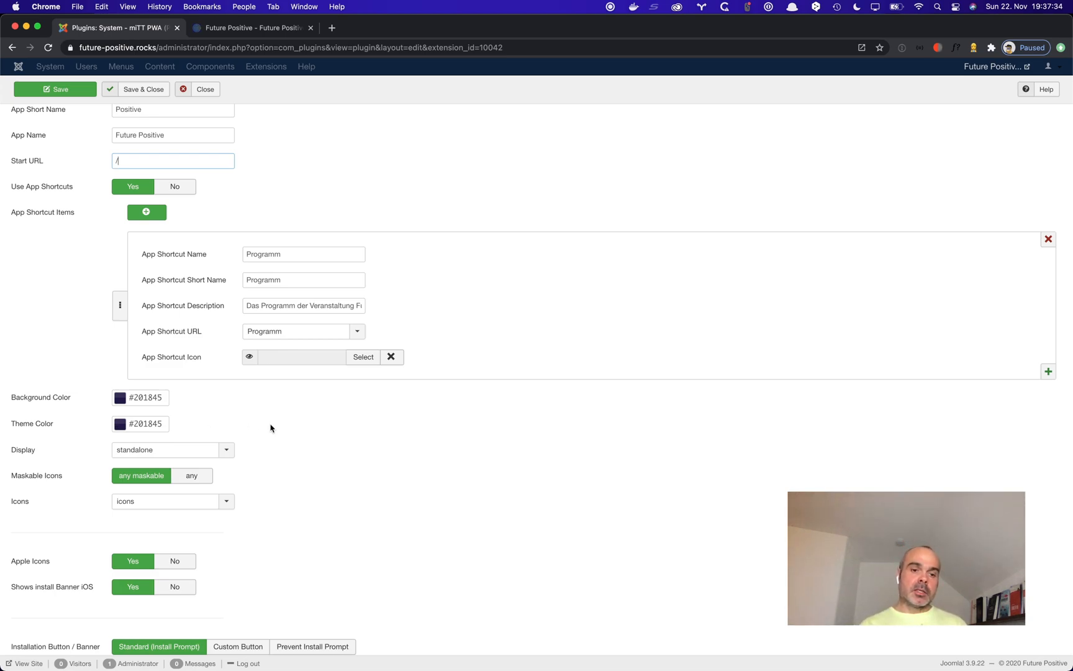
Step: Keep standalone as the manifest display mode
{"action": "left_click", "coordinate": [227, 450]}
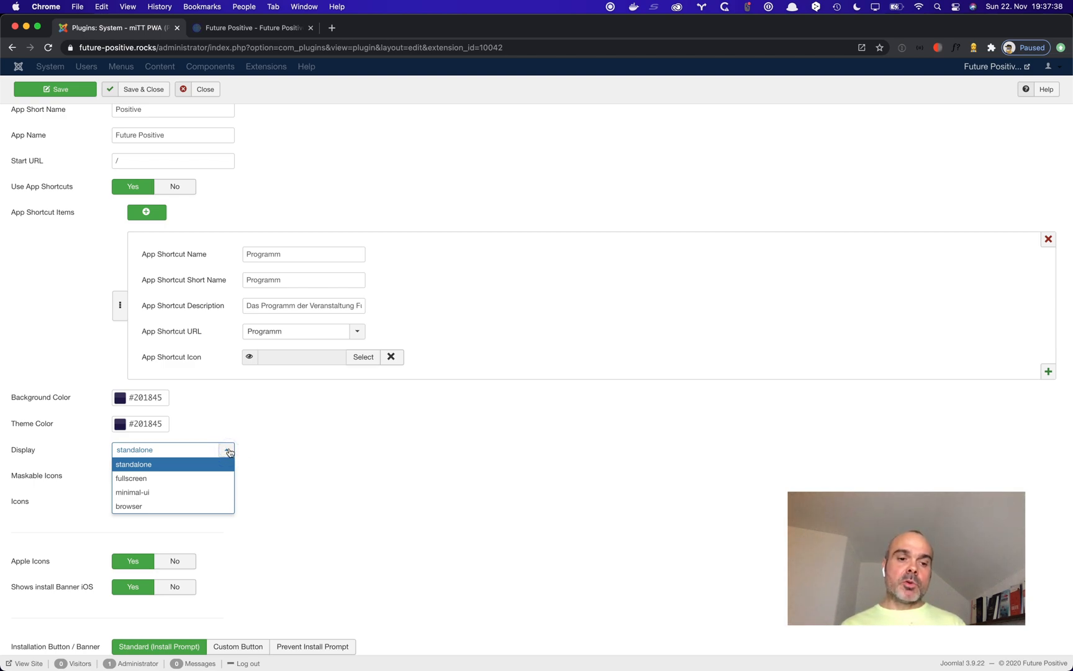
{"action": "left_click", "coordinate": [260, 450]}
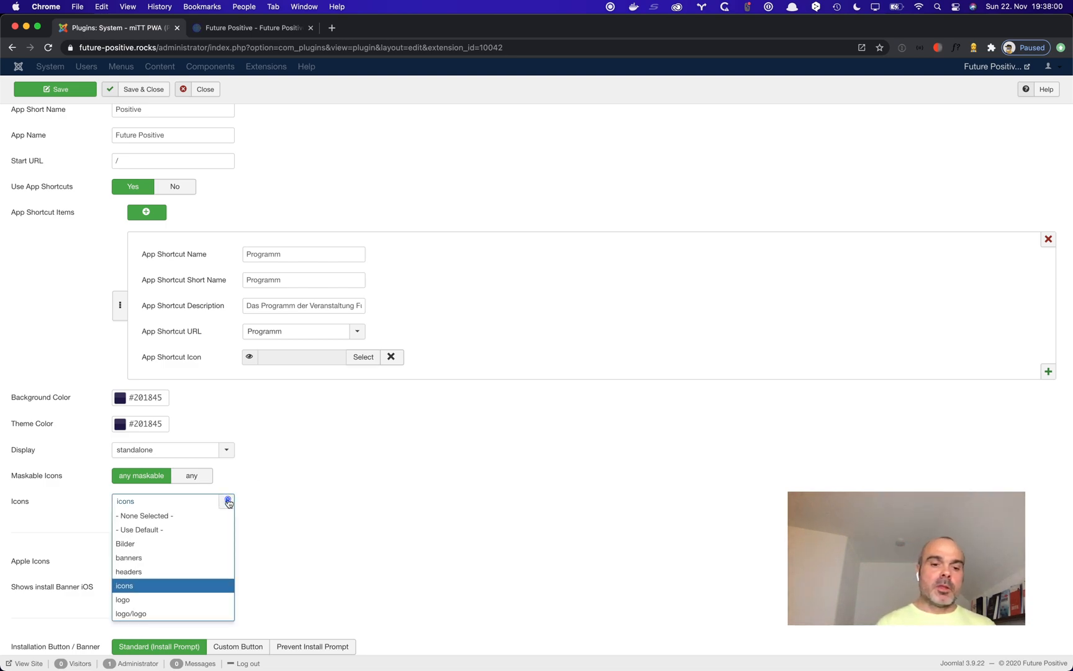
Step: Keep 'icons' as the chosen icon image folder
{"action": "left_click", "coordinate": [226, 500]}
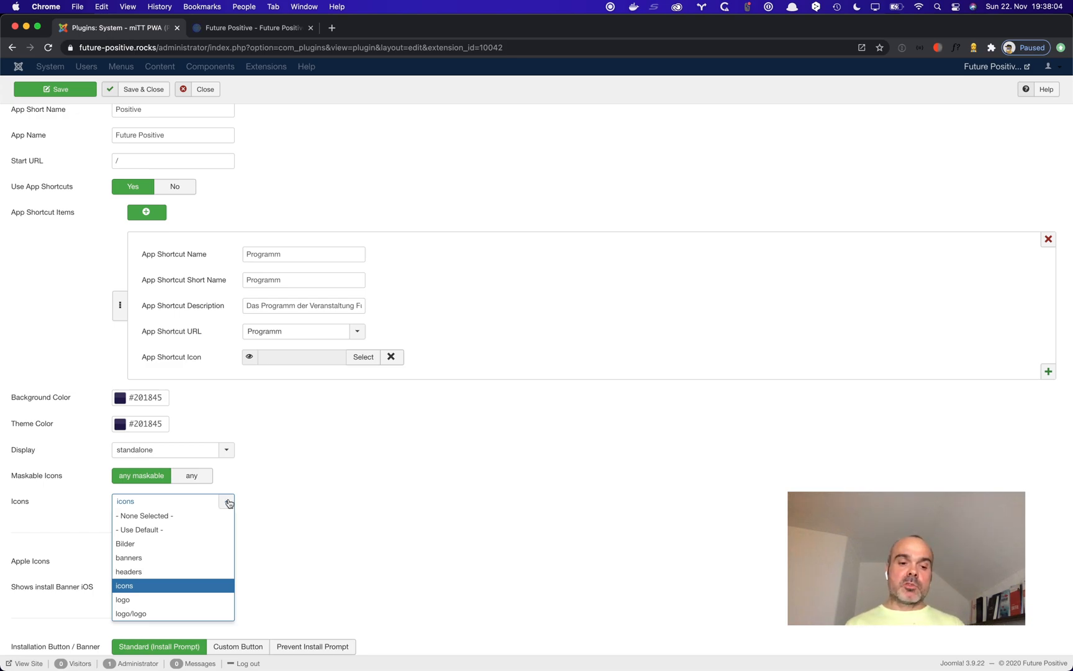
{"action": "left_click", "coordinate": [284, 501]}
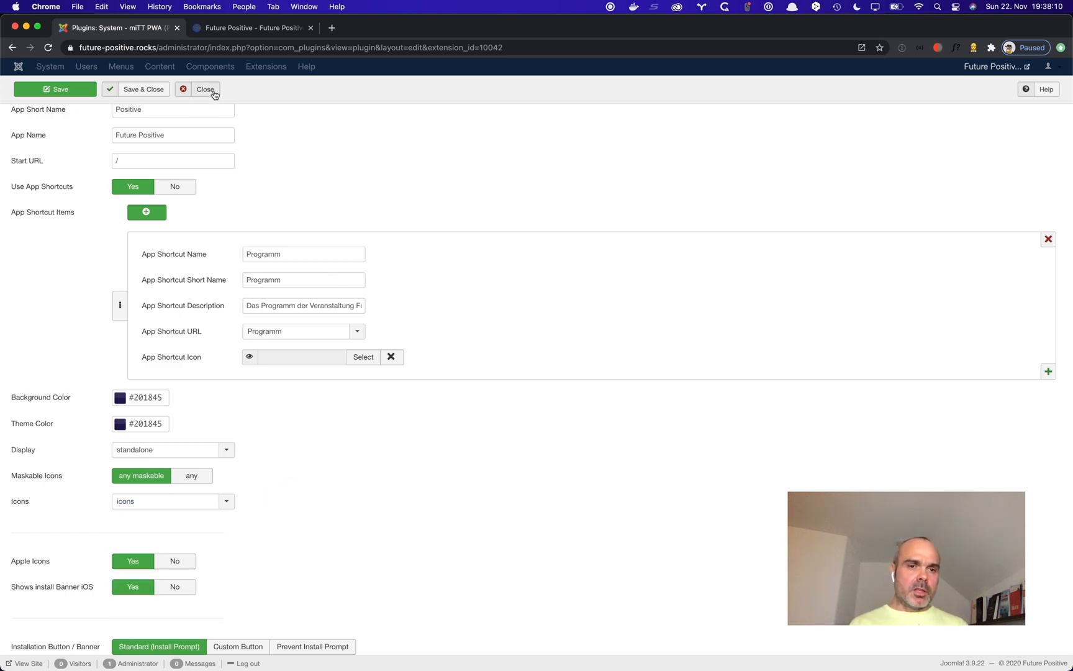
{"action": "left_click", "coordinate": [204, 47]}
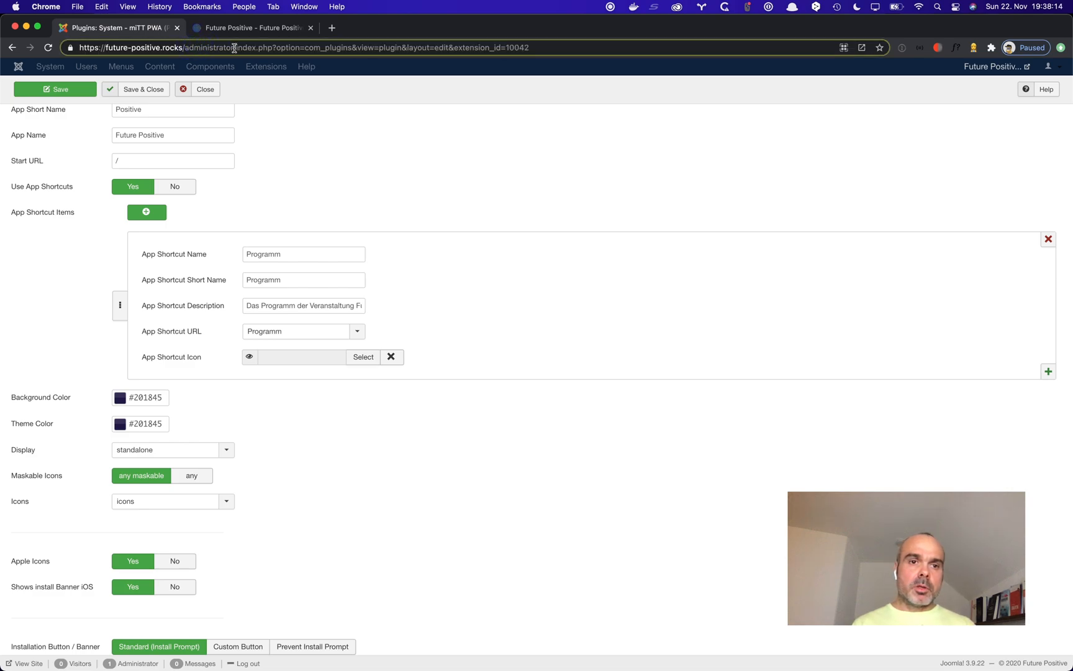
Step: Load the Joomla administrator control panel URL in a new browser tab
{"action": "left_click_drag", "start_coordinate": [235, 46], "coordinate": [74, 47]}
{"action": "key", "text": "super+c"}
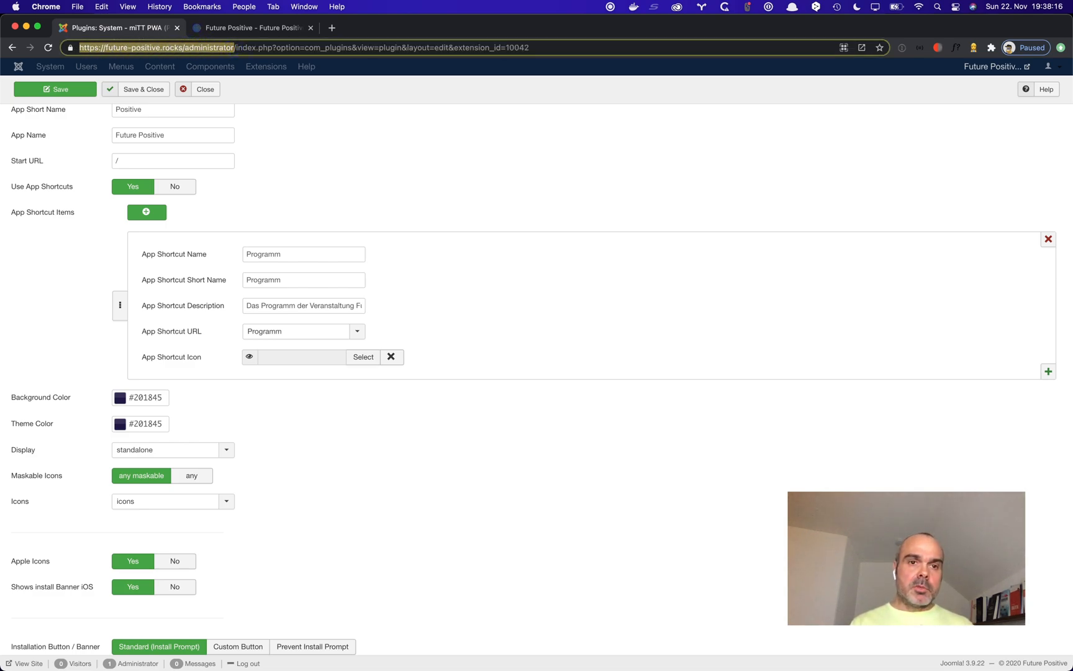
{"action": "left_click", "coordinate": [336, 27]}
{"action": "key", "text": "super+v"}
{"action": "key", "text": "Return"}
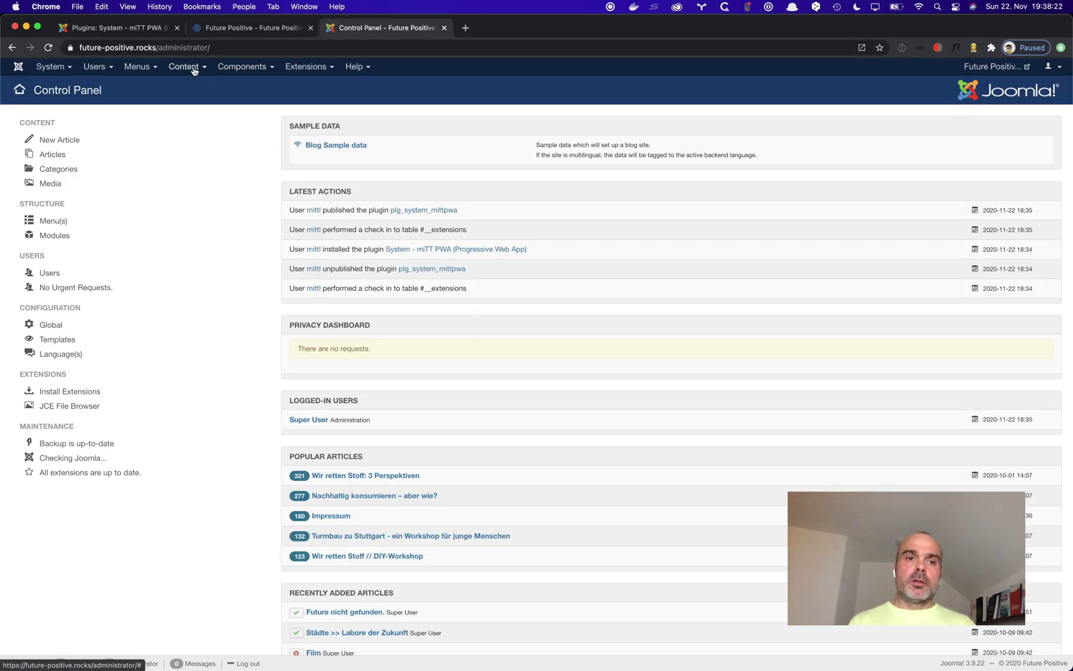
{"action": "left_click", "coordinate": [186, 67]}
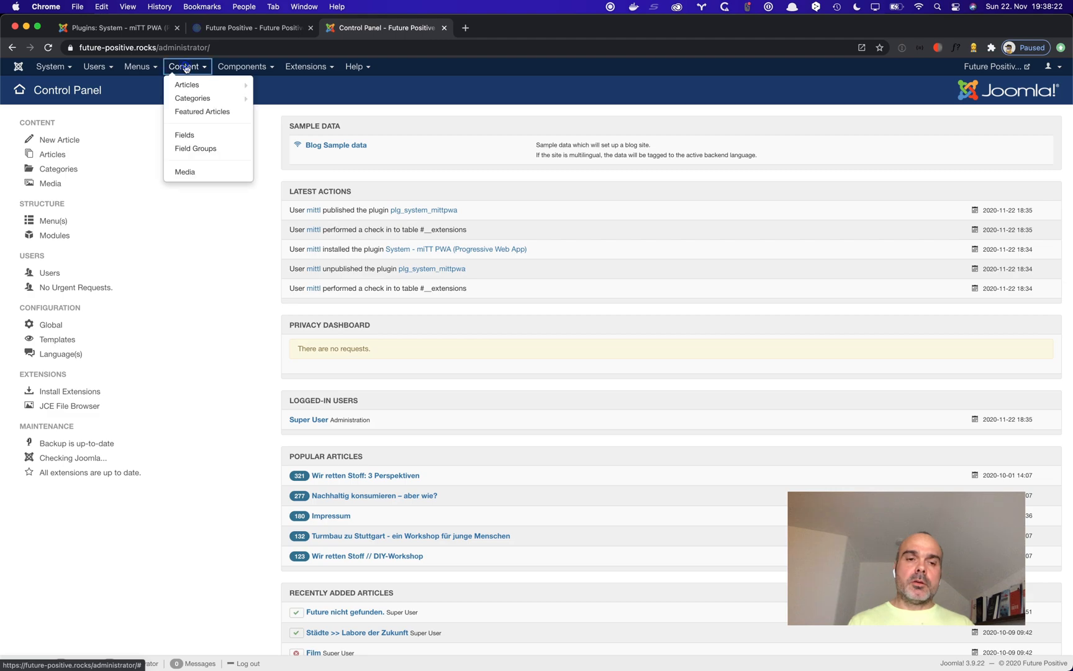
Step: Show the icons folder in the media manager with its eight icon sizes
{"action": "left_click", "coordinate": [185, 171]}
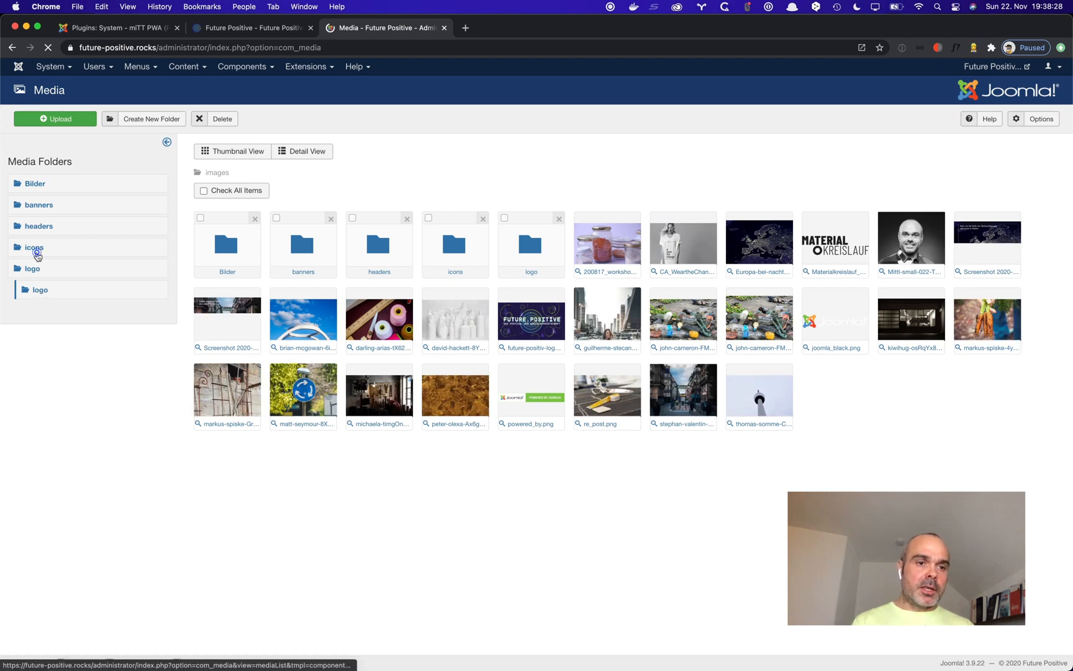
{"action": "left_click", "coordinate": [34, 247]}
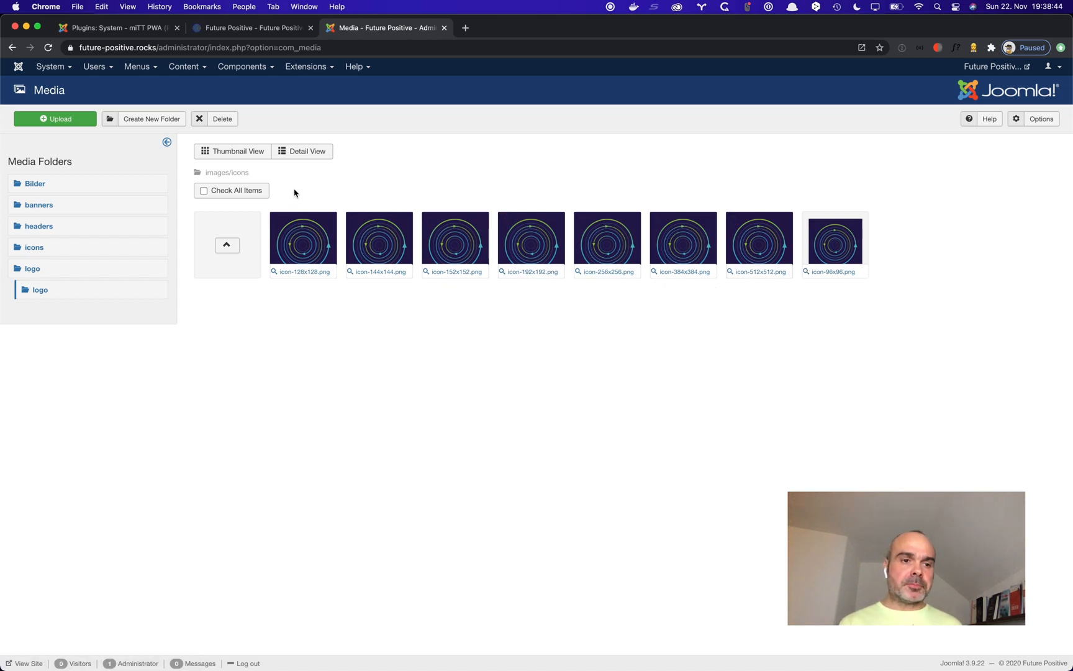
Step: Save the miTT PWA plugin settings with Save & Close
{"action": "left_click", "coordinate": [277, 27]}
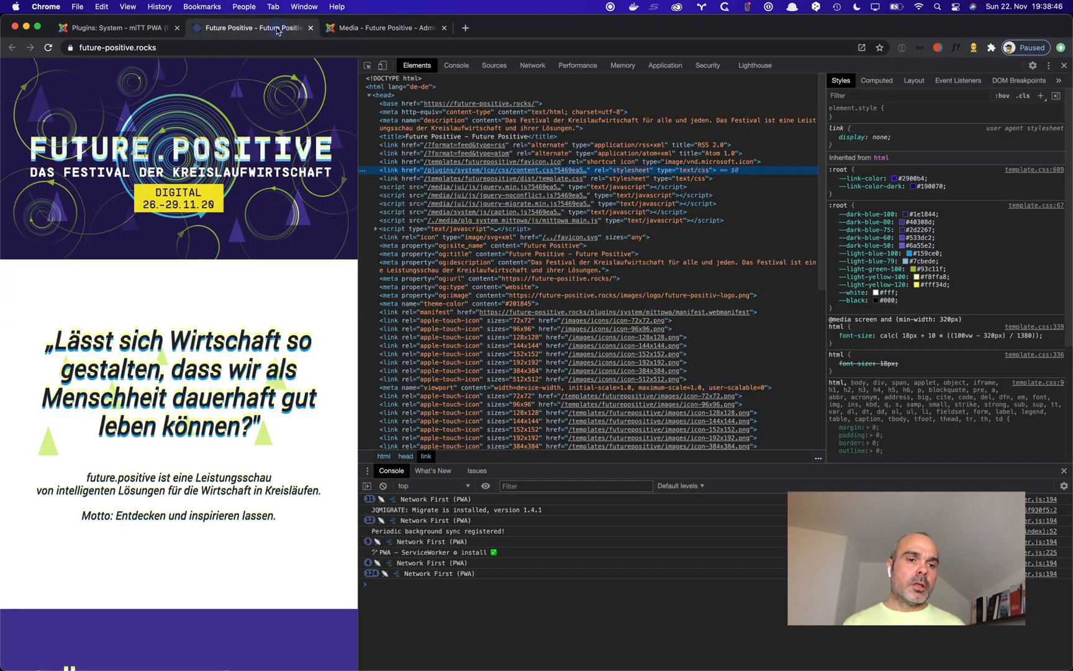
{"action": "left_click", "coordinate": [133, 27]}
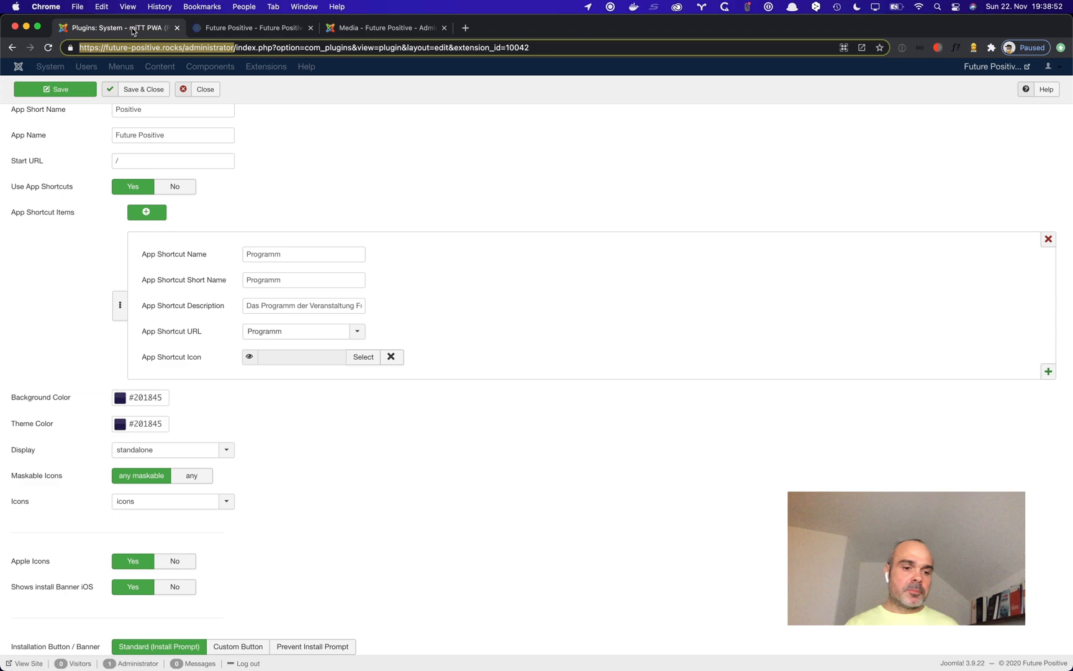
{"action": "scroll", "coordinate": [252, 266], "scroll_direction": "down", "scroll_amount": 1}
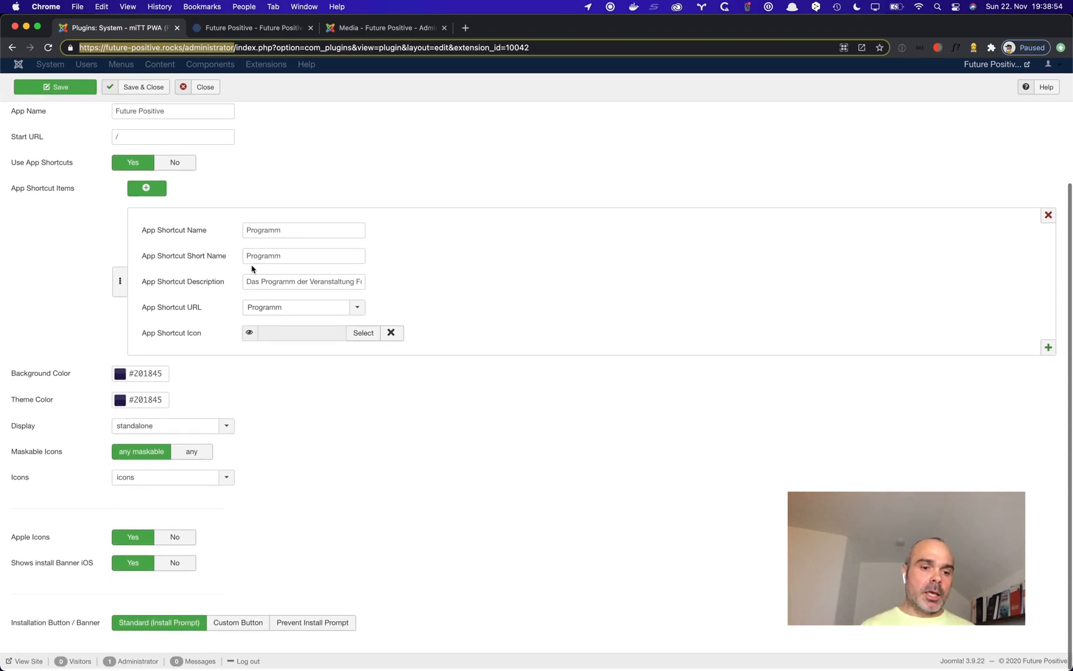
{"action": "scroll", "coordinate": [251, 266], "scroll_direction": "up", "scroll_amount": 3}
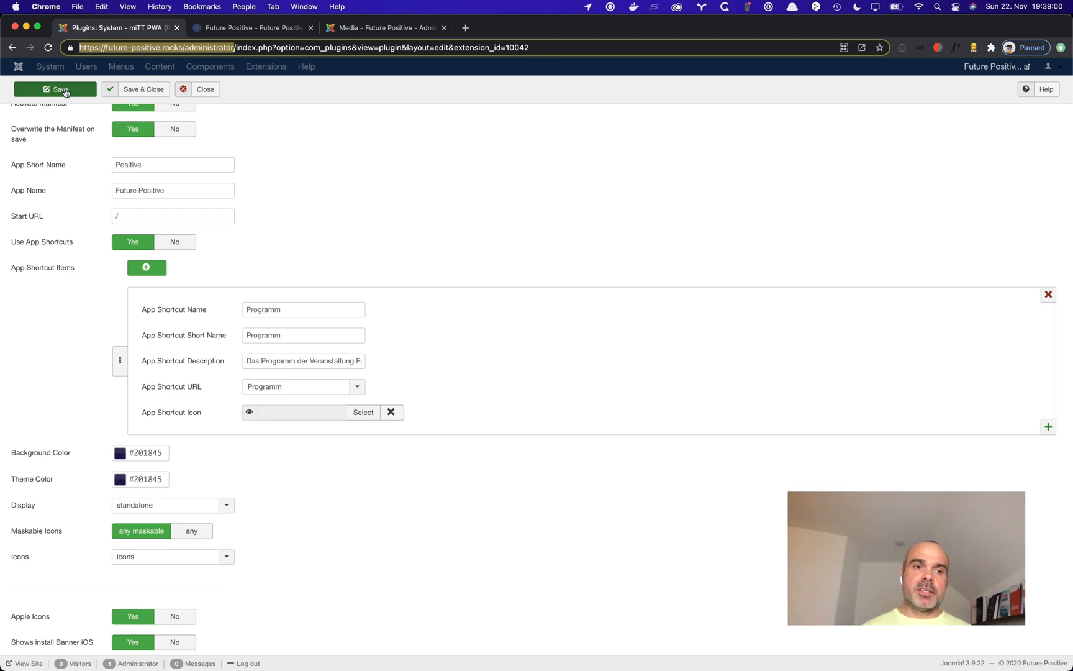
{"action": "left_click", "coordinate": [129, 91]}
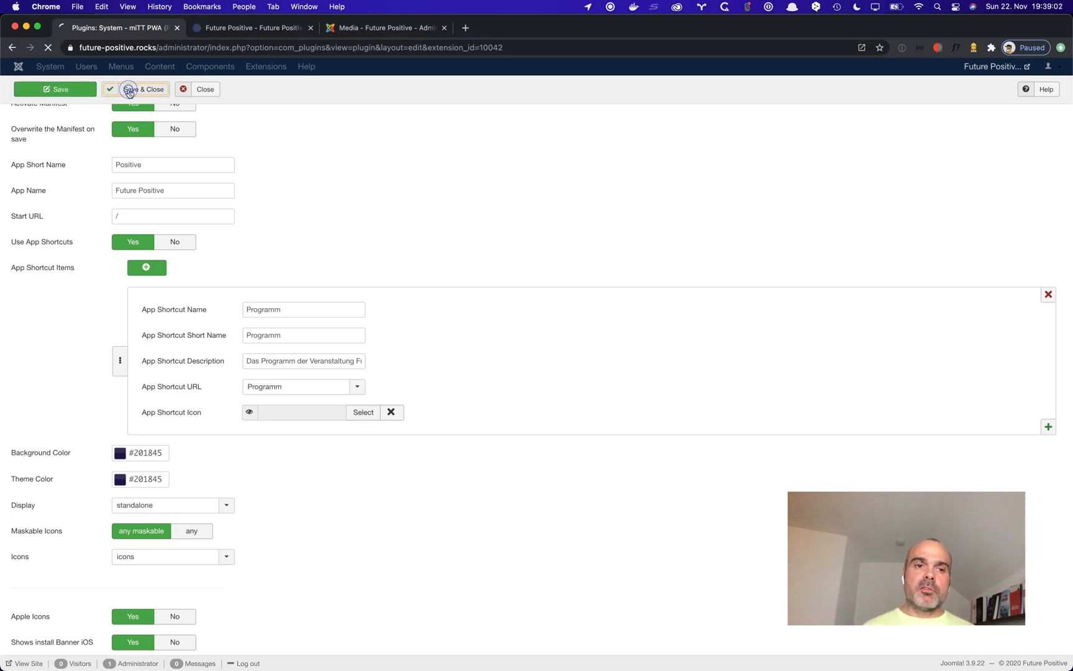
Step: Reload the site, confirm the service worker is activated in Application, and offer 'Open with Future Positive'
{"action": "left_click", "coordinate": [226, 28]}
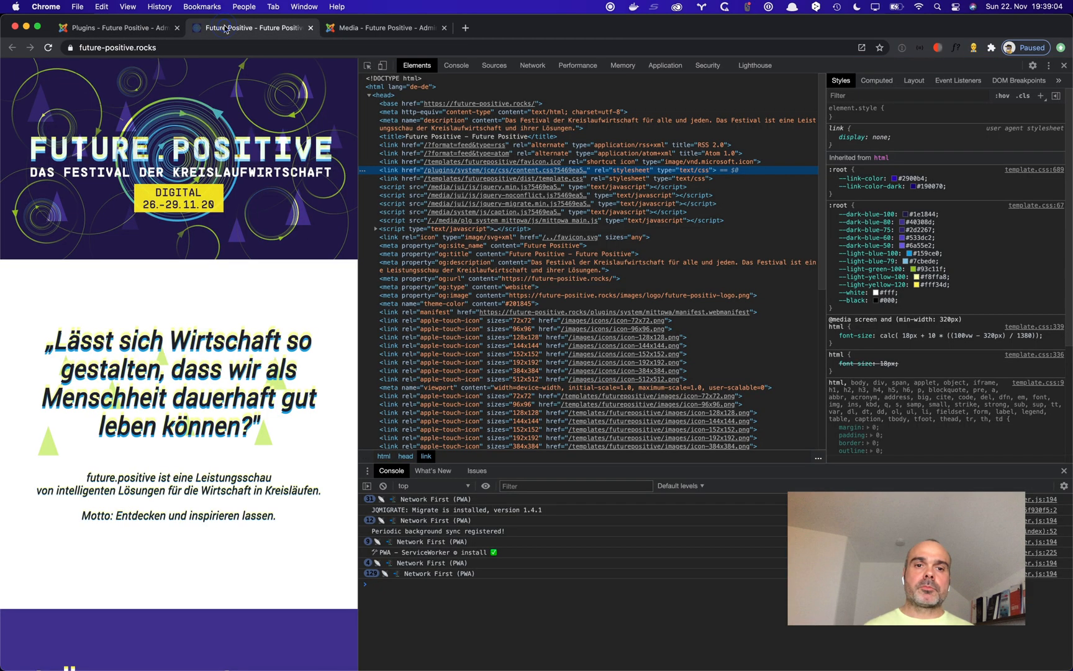
{"action": "left_click", "coordinate": [51, 48]}
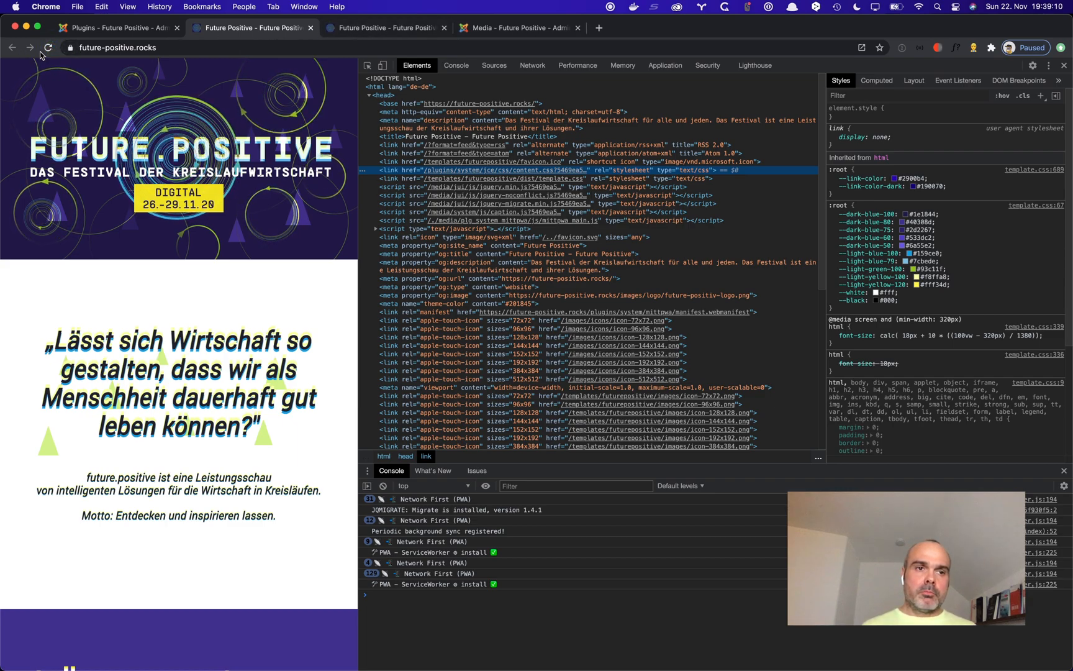
{"action": "left_click", "coordinate": [446, 28]}
{"action": "left_click", "coordinate": [665, 66]}
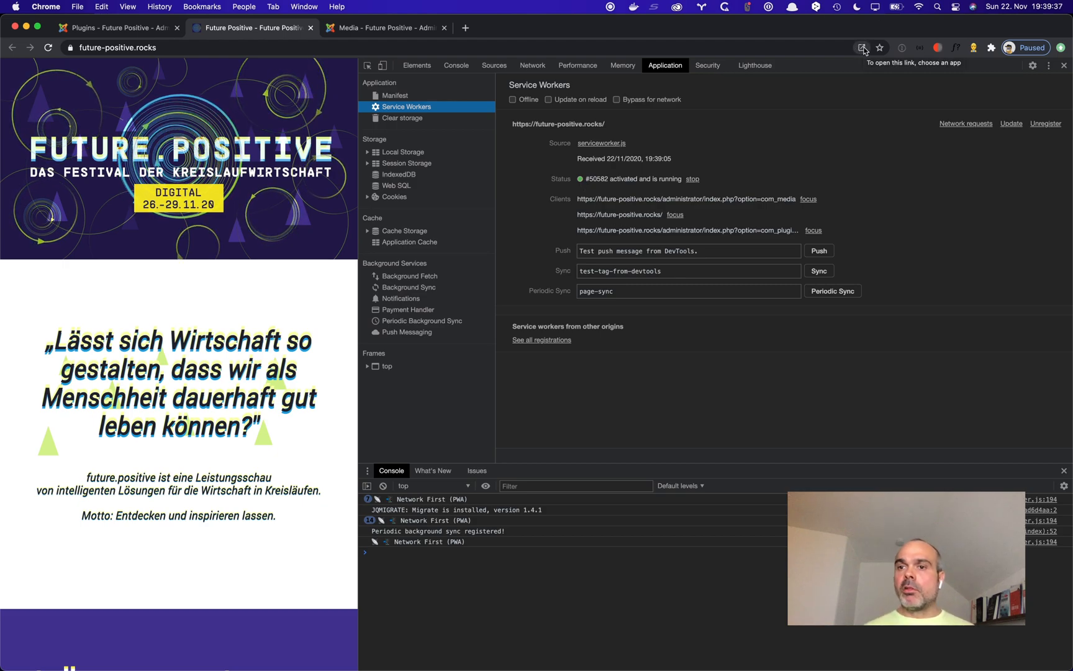
{"action": "left_click", "coordinate": [865, 49]}
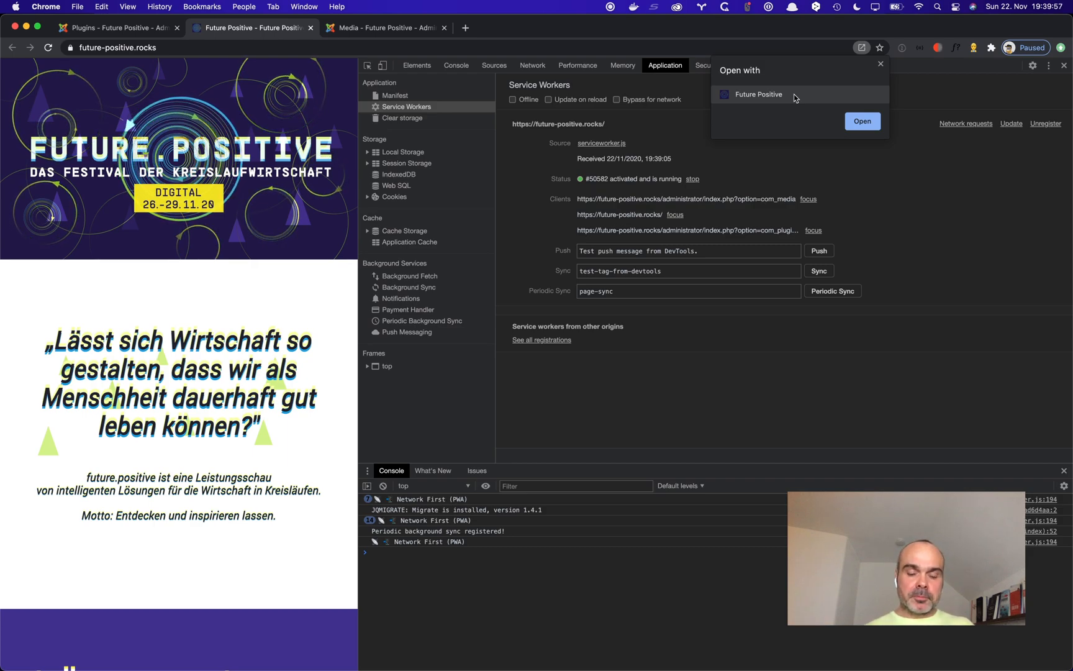
Step: Bring up Chrome in the emulator and load future-positive.rocks from the address bar
{"action": "key", "text": "super+Tab"}
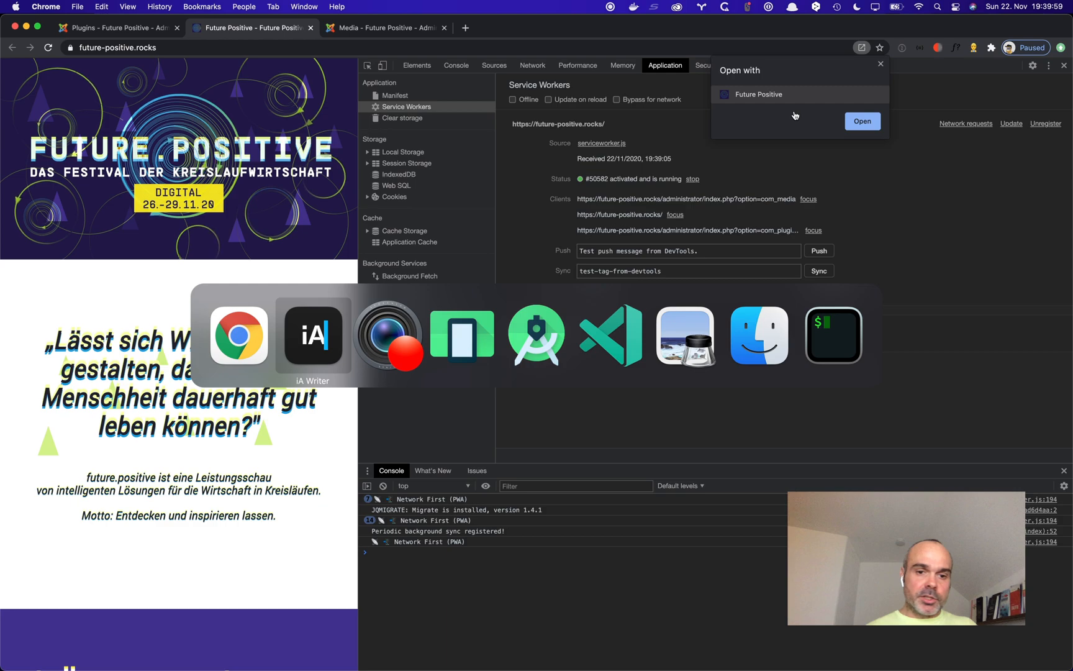
{"action": "key", "text": "Tab"}
{"action": "key", "text": "Tab"}
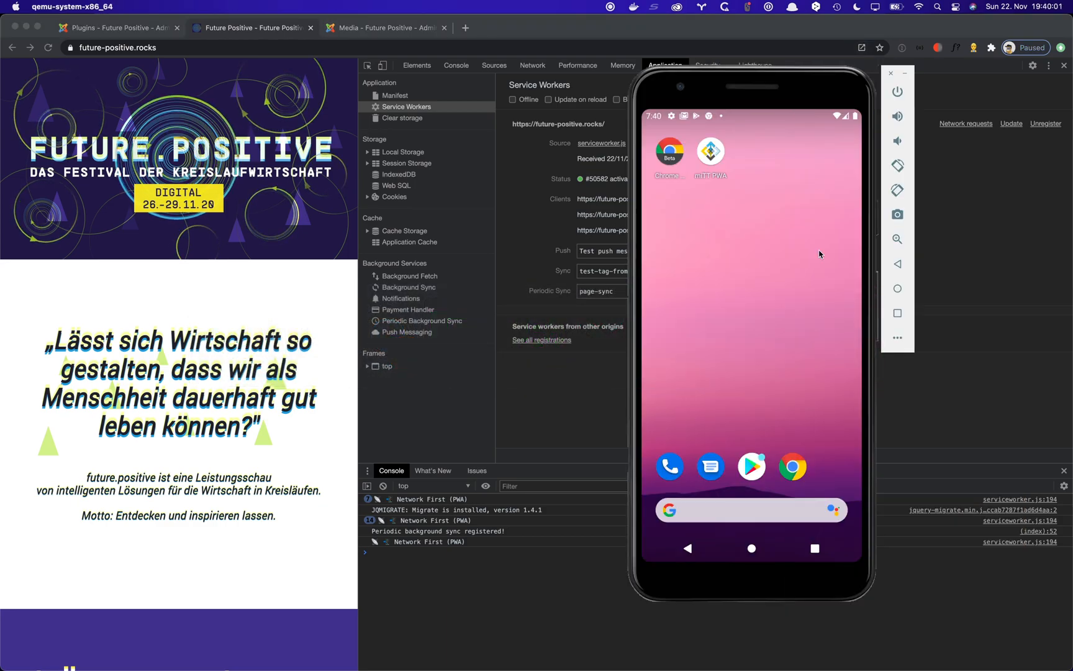
{"action": "left_click", "coordinate": [793, 468]}
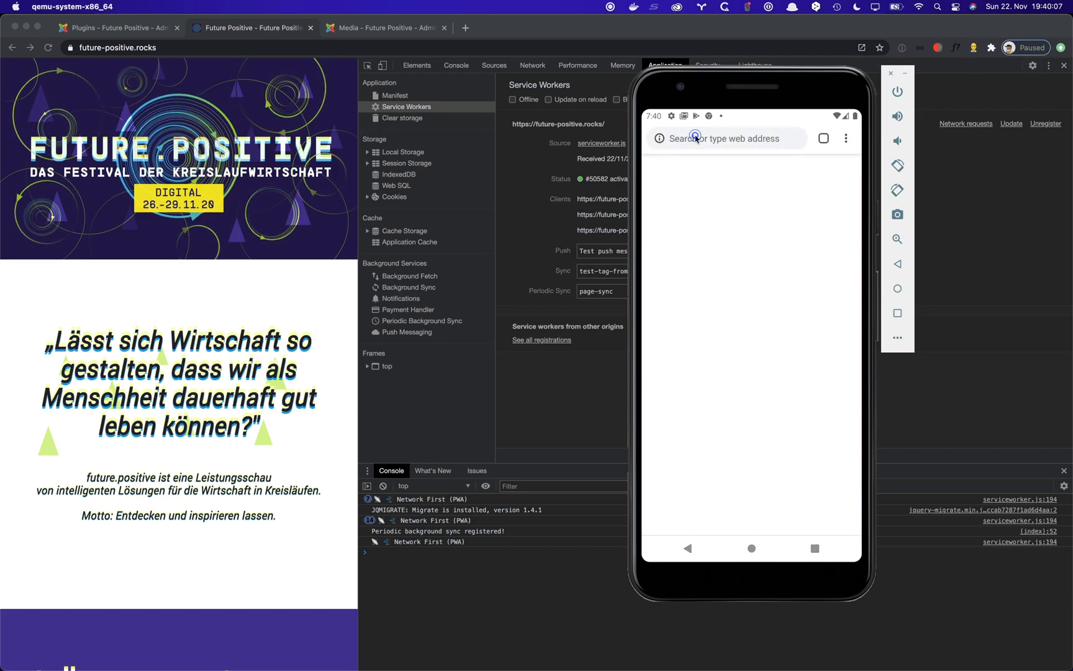
{"action": "left_click", "coordinate": [696, 135]}
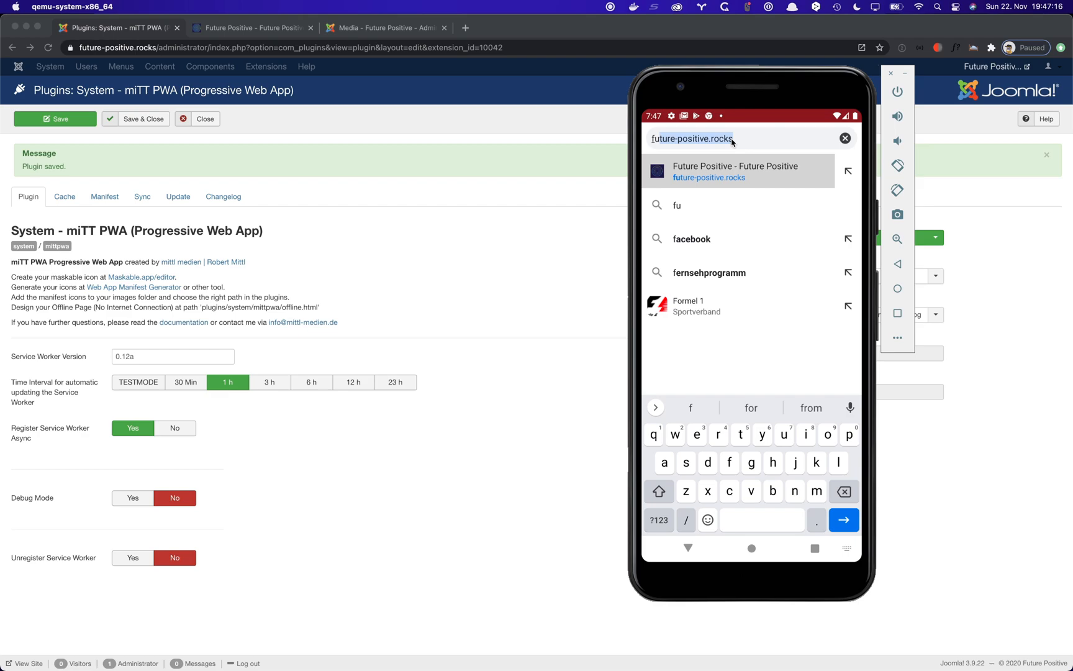
{"action": "type", "text": "https://future-positive.rocks"}
{"action": "key", "text": "Return"}
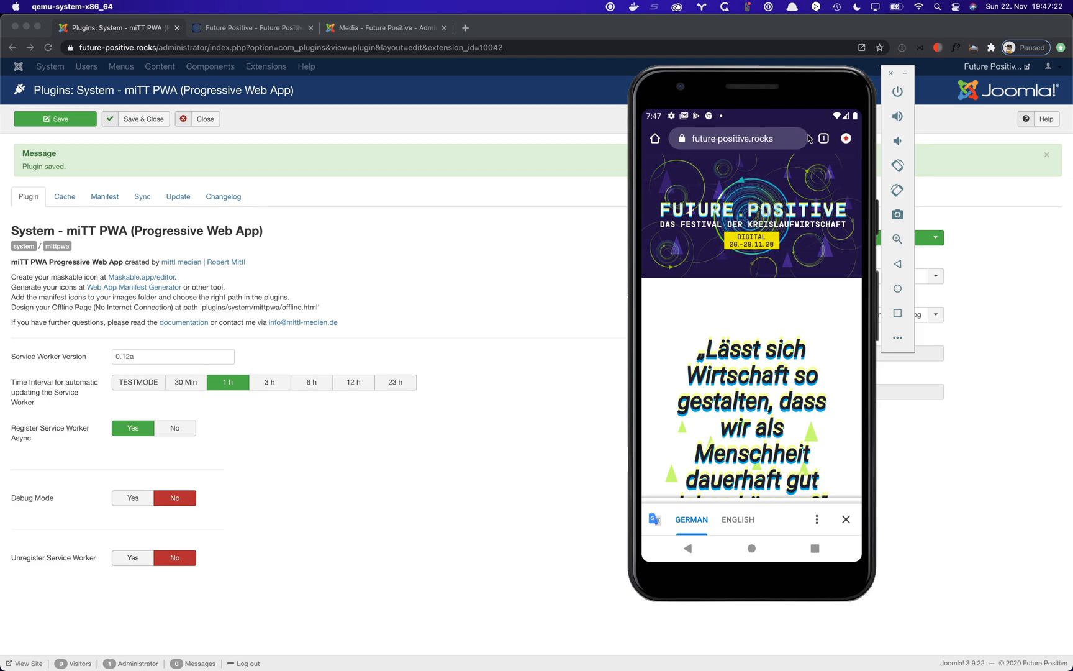
Step: Dismiss the translate bar, add Positive to the home screen, and return home
{"action": "left_click", "coordinate": [844, 519]}
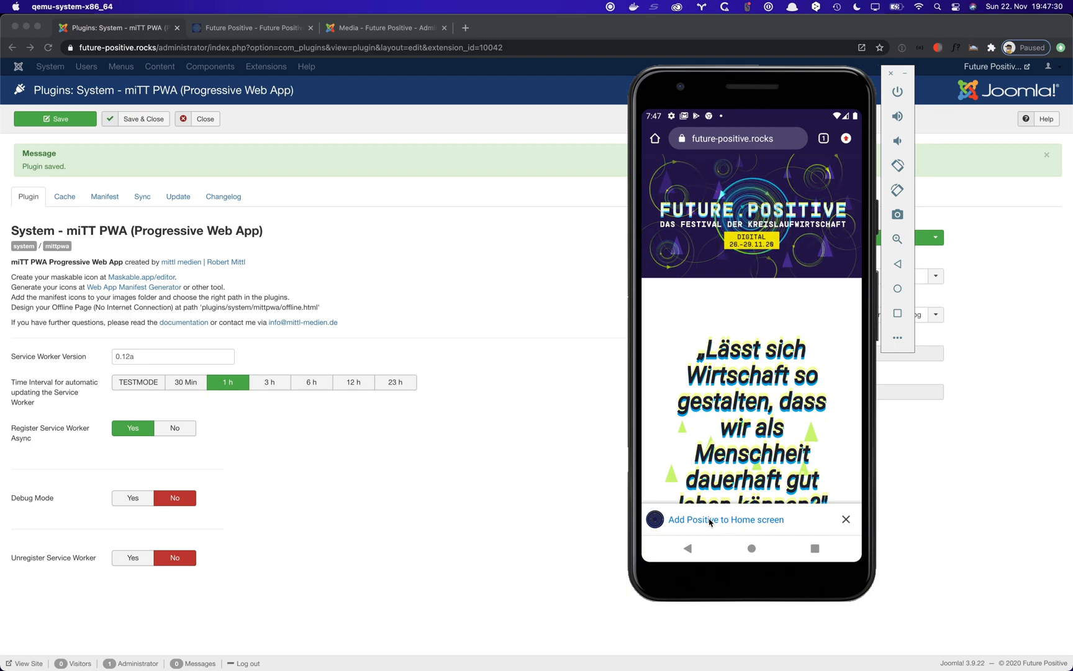
{"action": "left_click", "coordinate": [711, 522]}
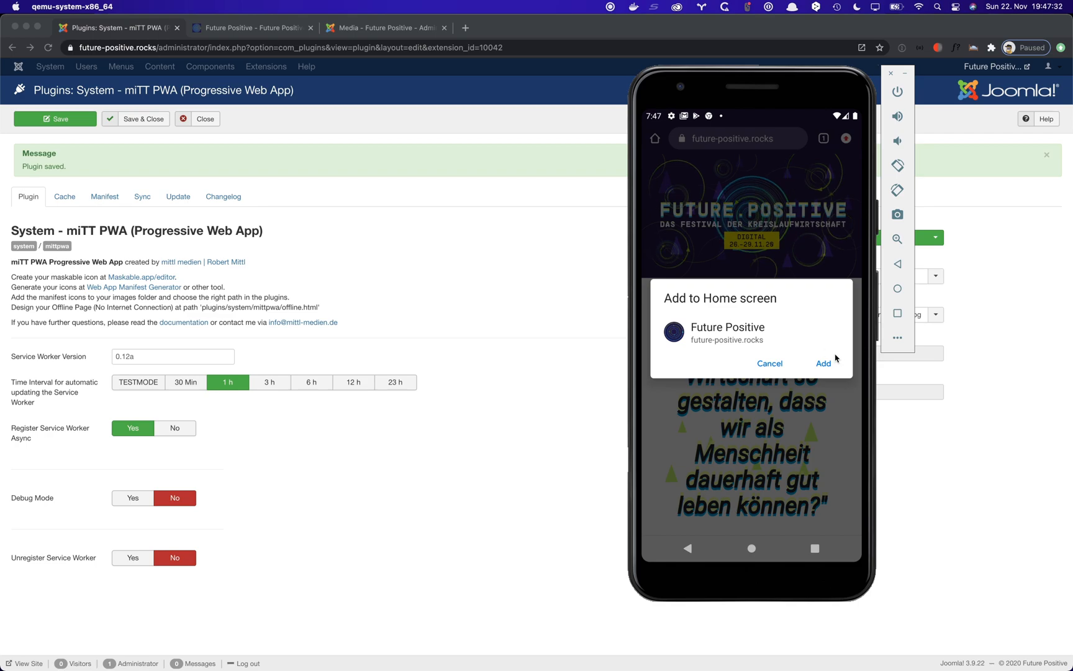
{"action": "left_click", "coordinate": [824, 363]}
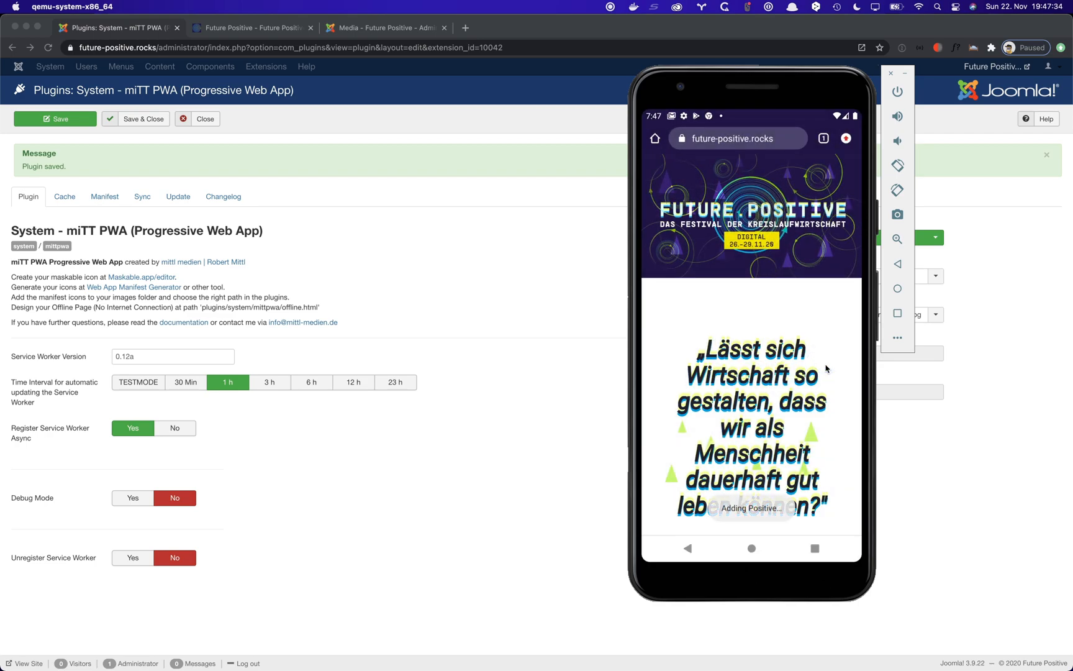
{"action": "left_click", "coordinate": [752, 549]}
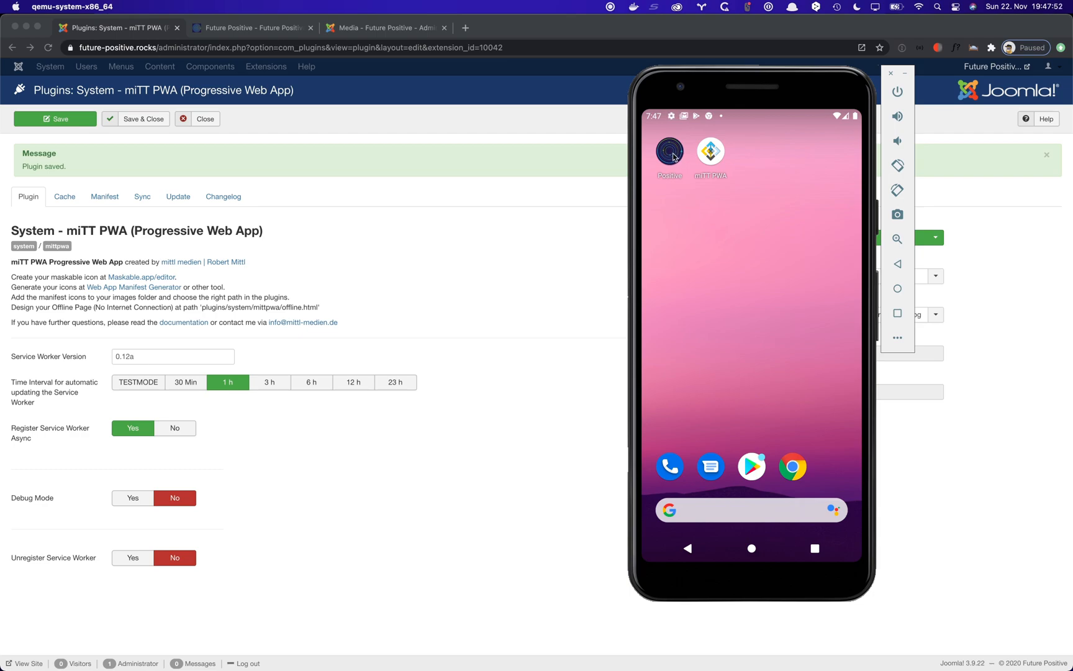
Step: Launch the Positive app from its icon and show it in the recent apps overview
{"action": "left_click", "coordinate": [670, 152]}
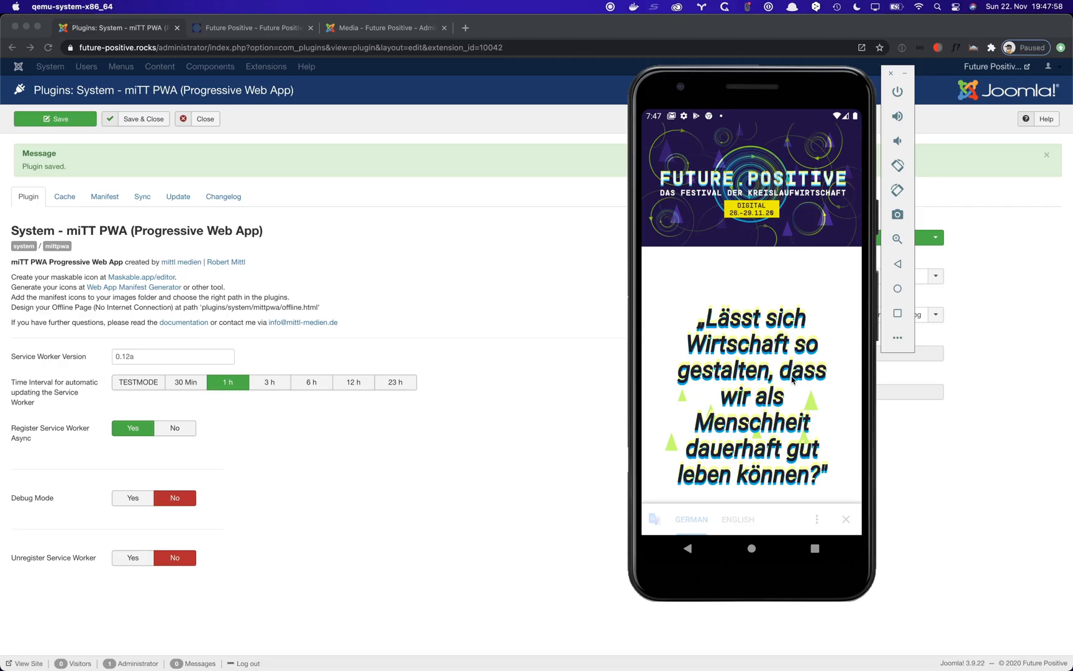
{"action": "left_click_drag", "start_coordinate": [798, 352], "coordinate": [780, 252]}
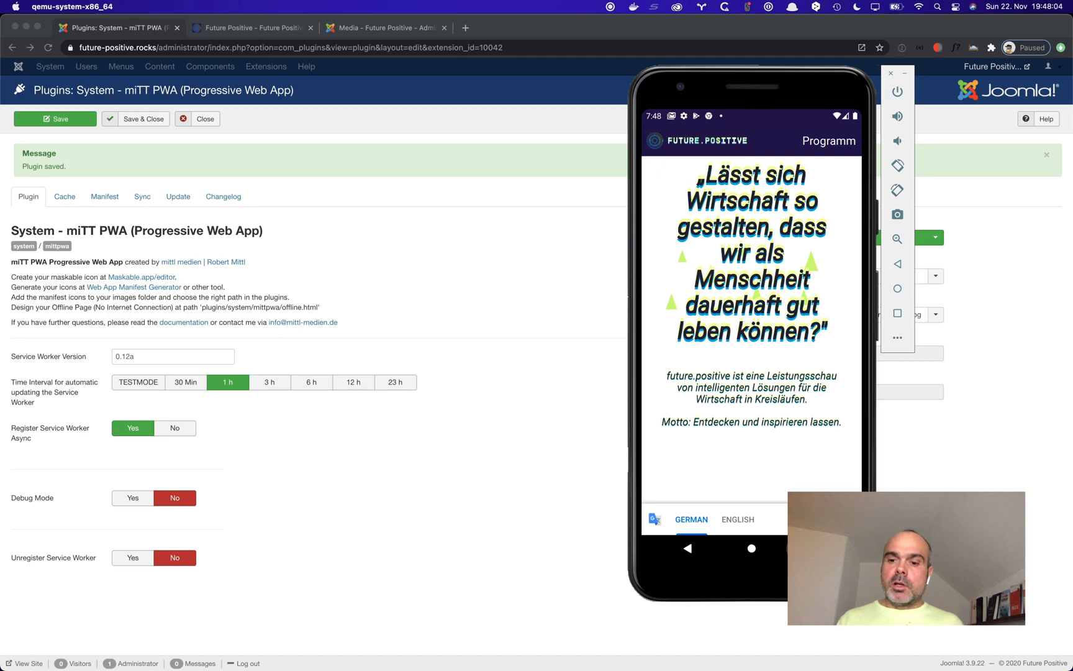
{"action": "left_click", "coordinate": [814, 547]}
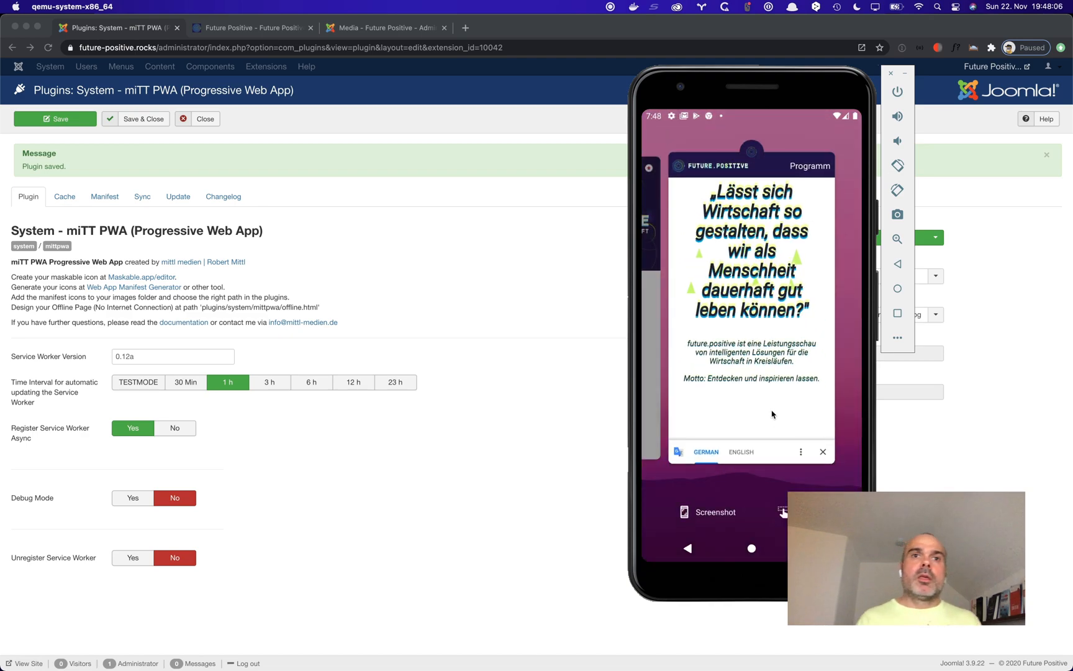